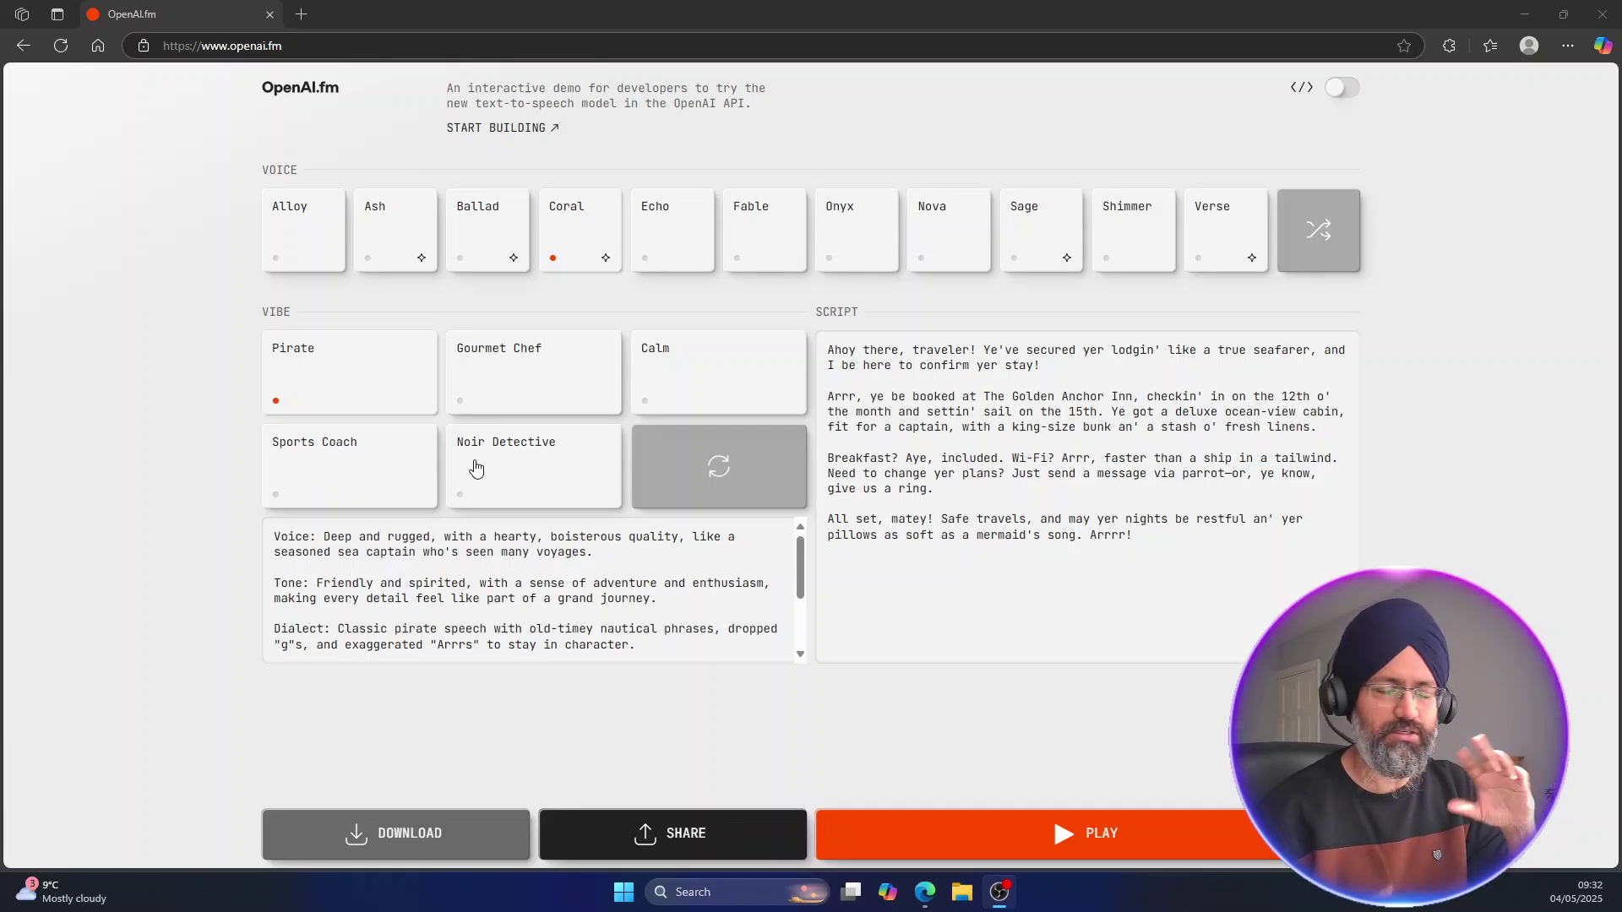
Reshuffle the vibe suggestions five times, then pick the Sports Coach vibe
{"action": "left_click", "coordinate": [730, 476]}
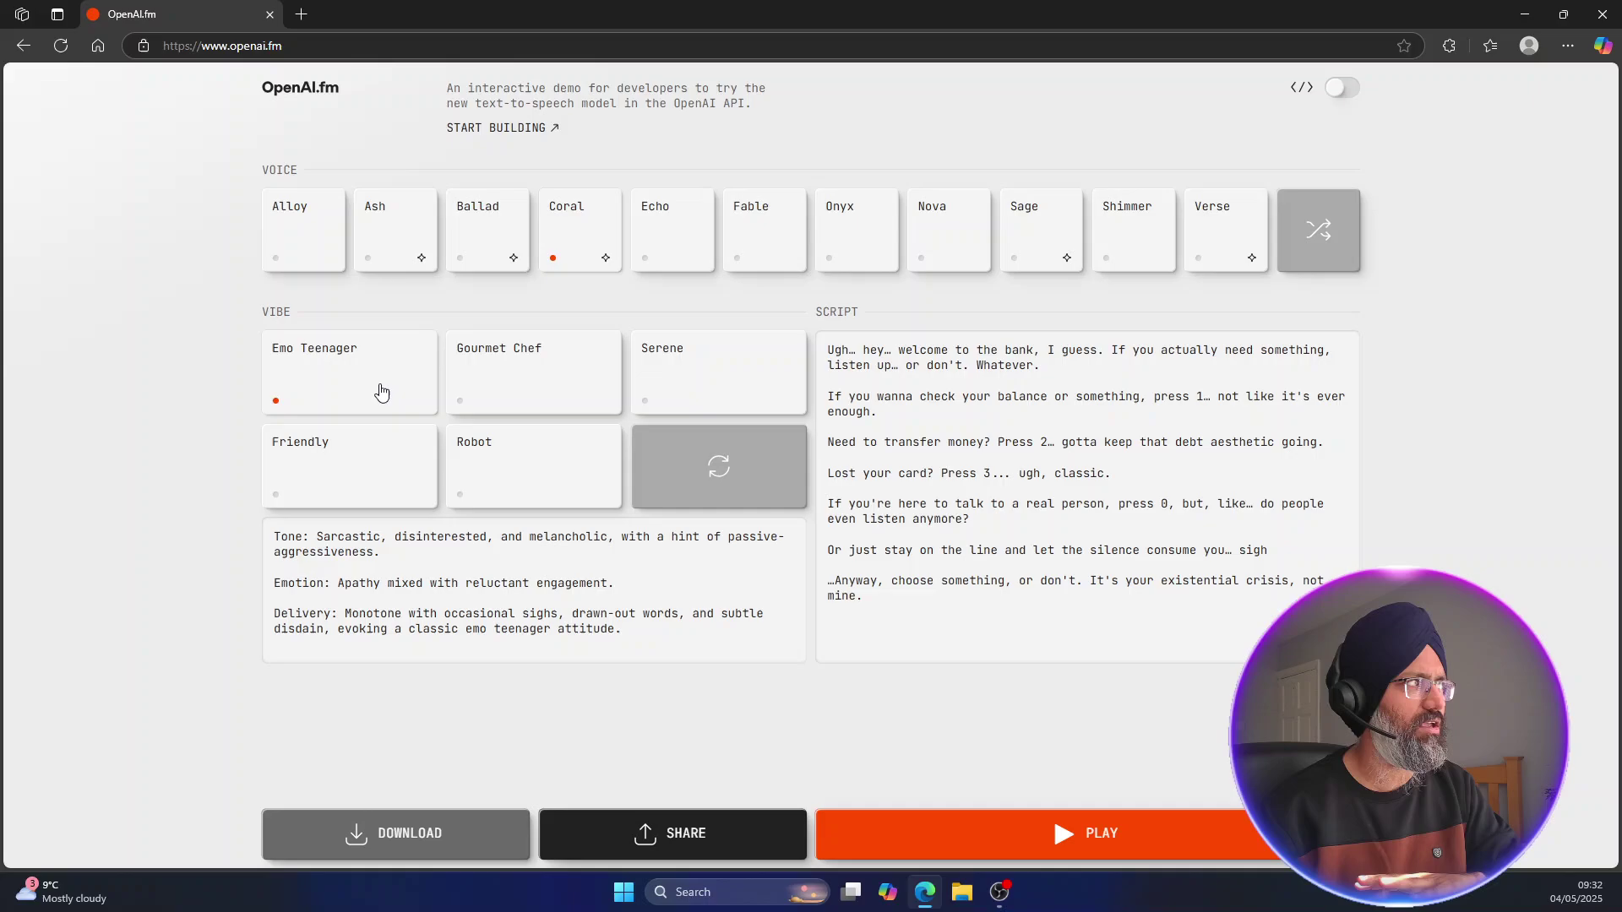
{"action": "left_click", "coordinate": [690, 464]}
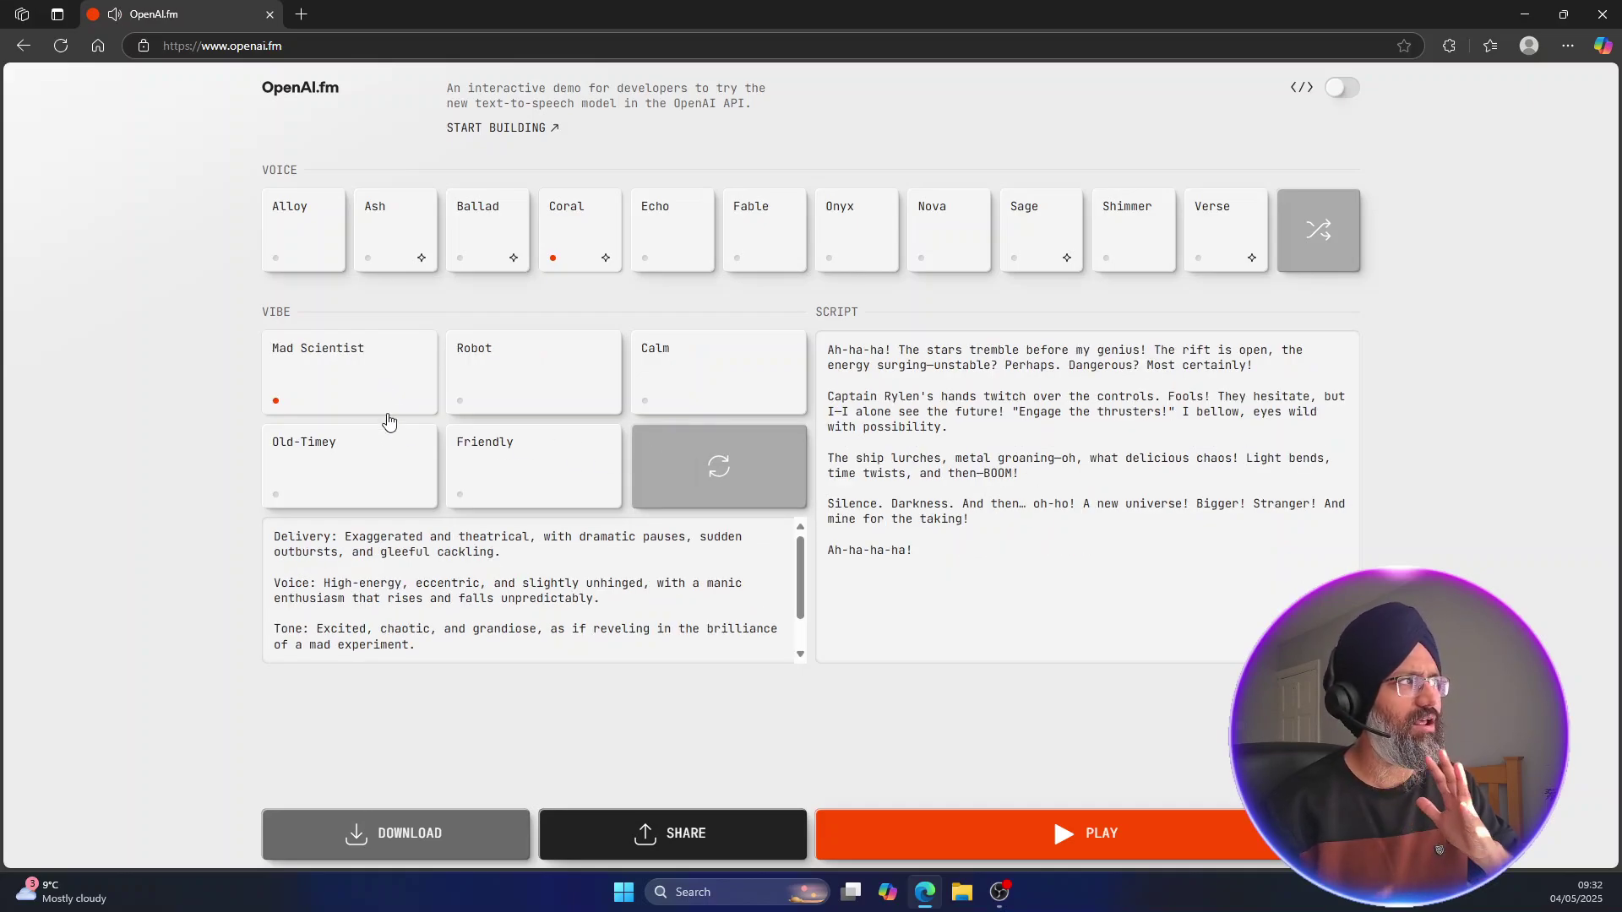
{"action": "left_click", "coordinate": [728, 465]}
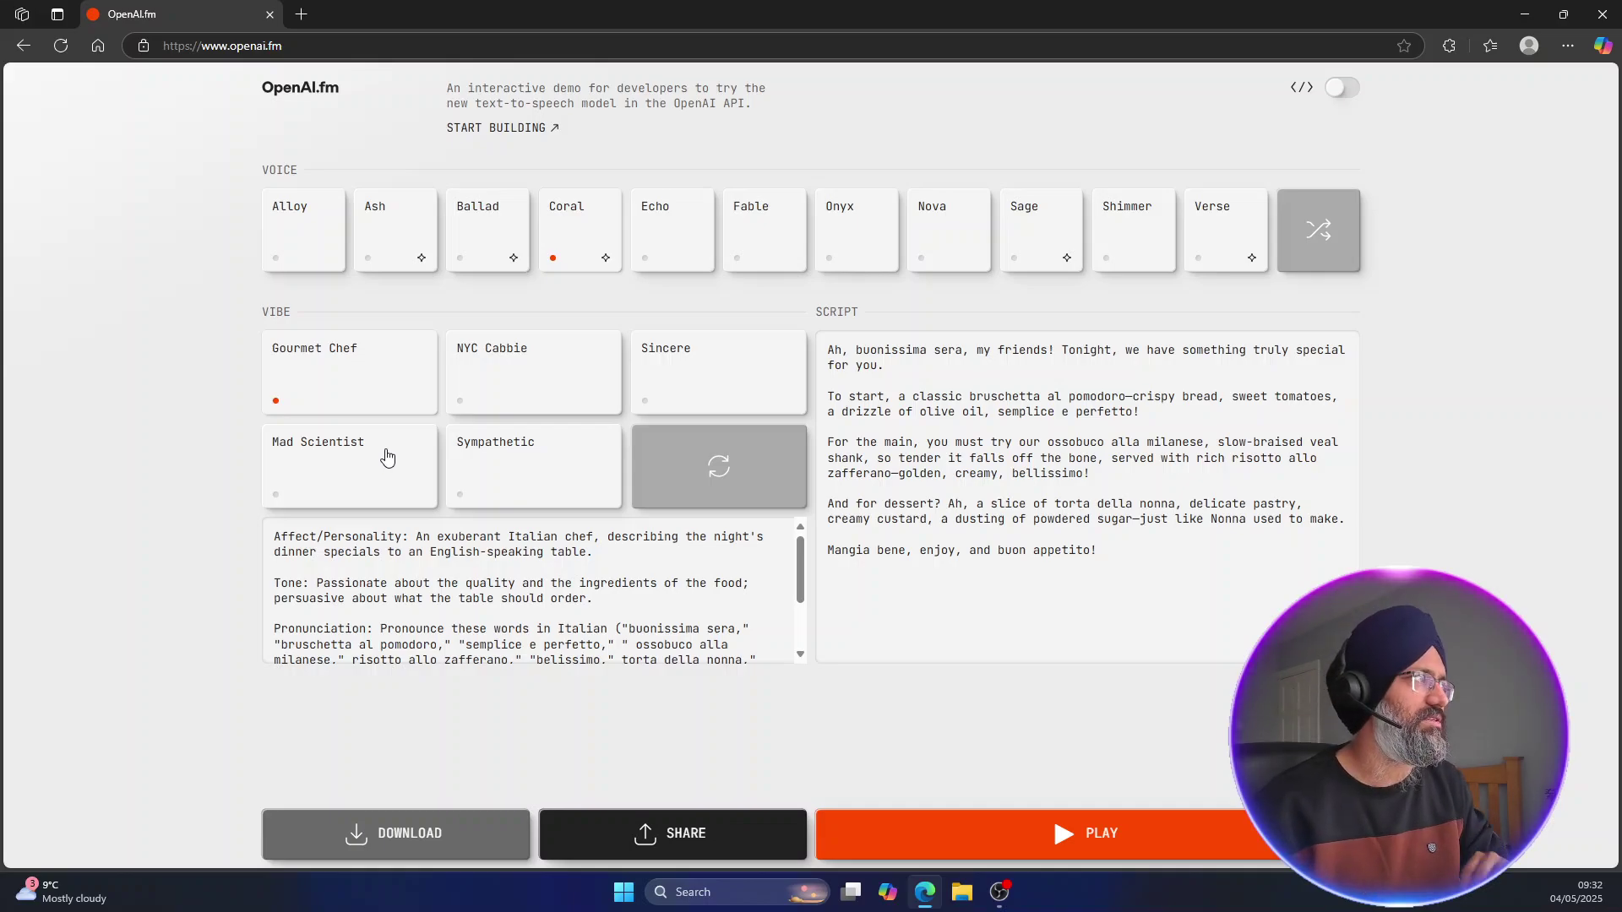
{"action": "left_click", "coordinate": [690, 468]}
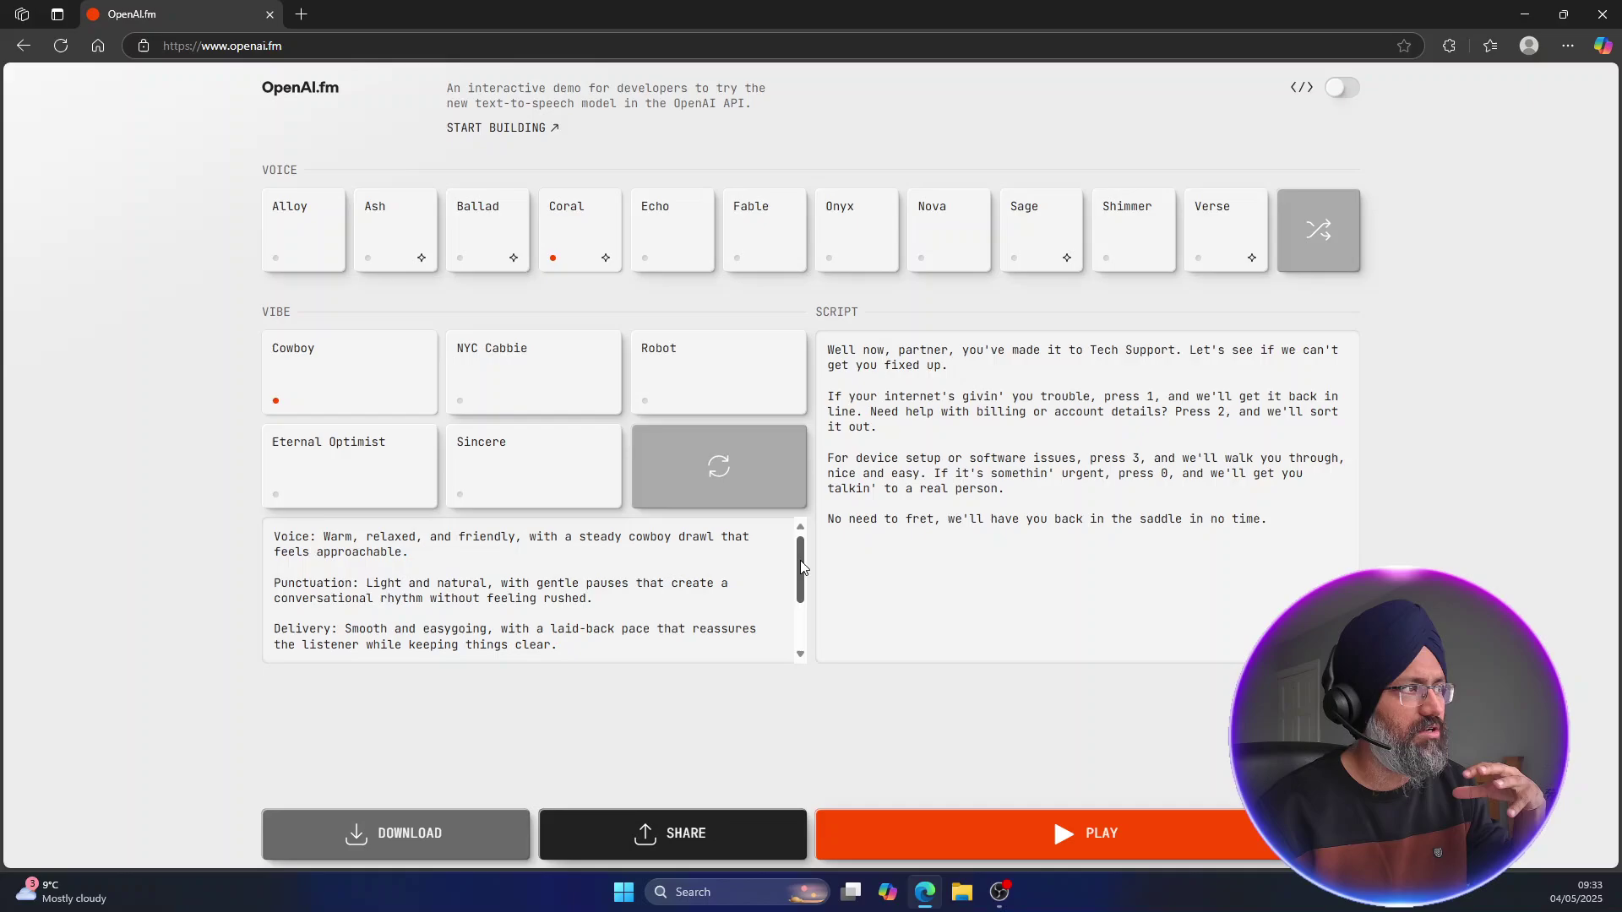
{"action": "scroll", "coordinate": [775, 571], "scroll_direction": "down", "scroll_amount": 1}
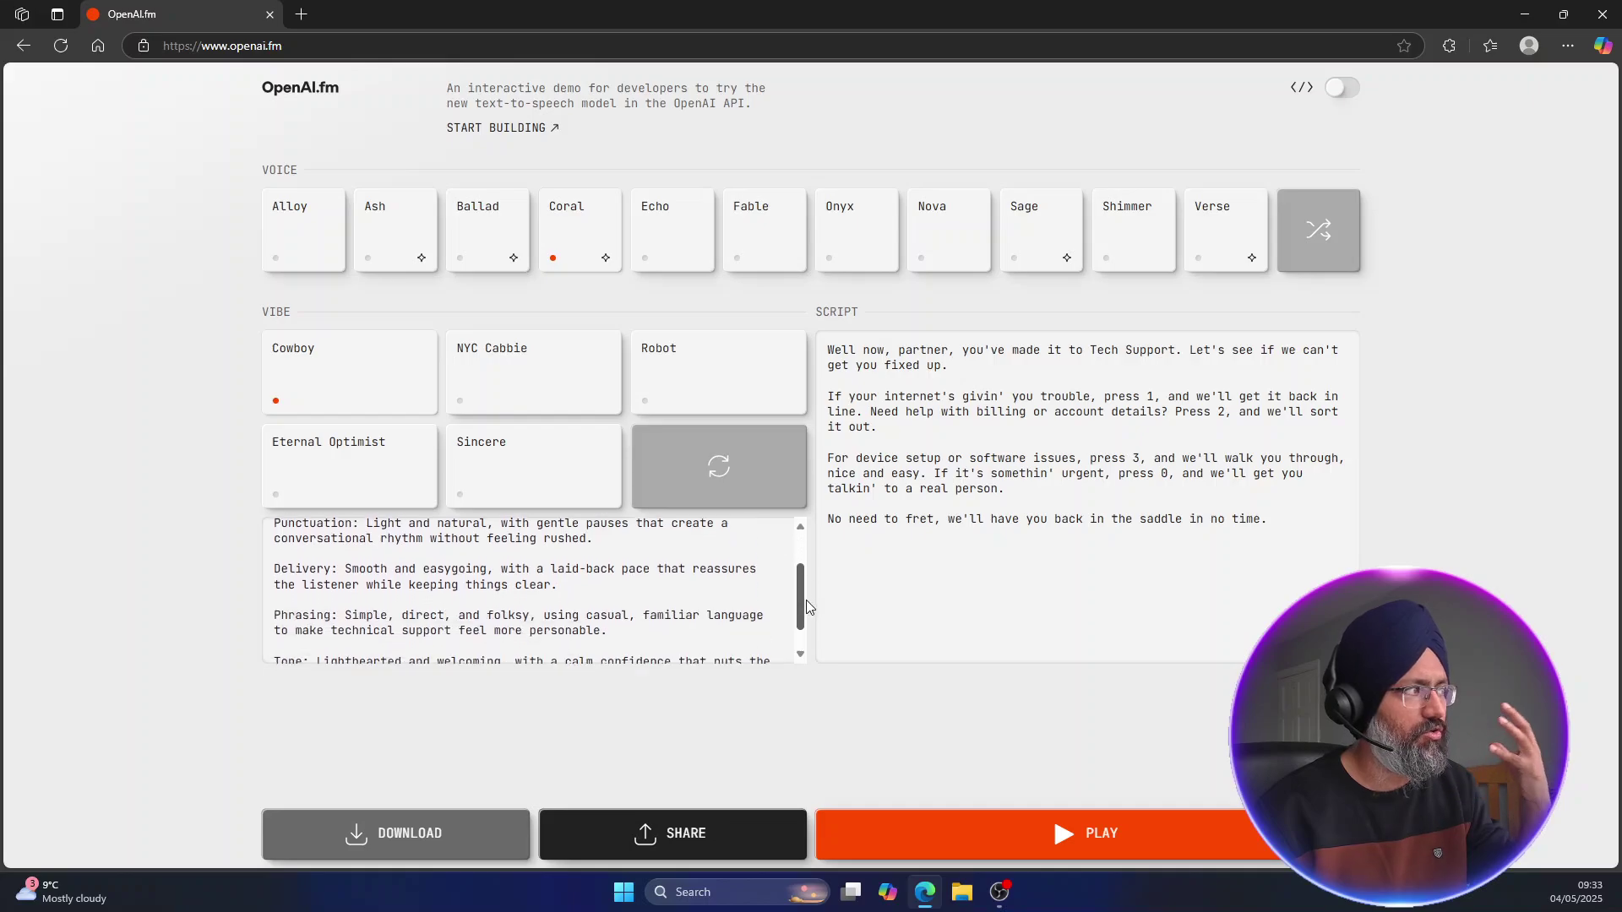
{"action": "left_click", "coordinate": [717, 471]}
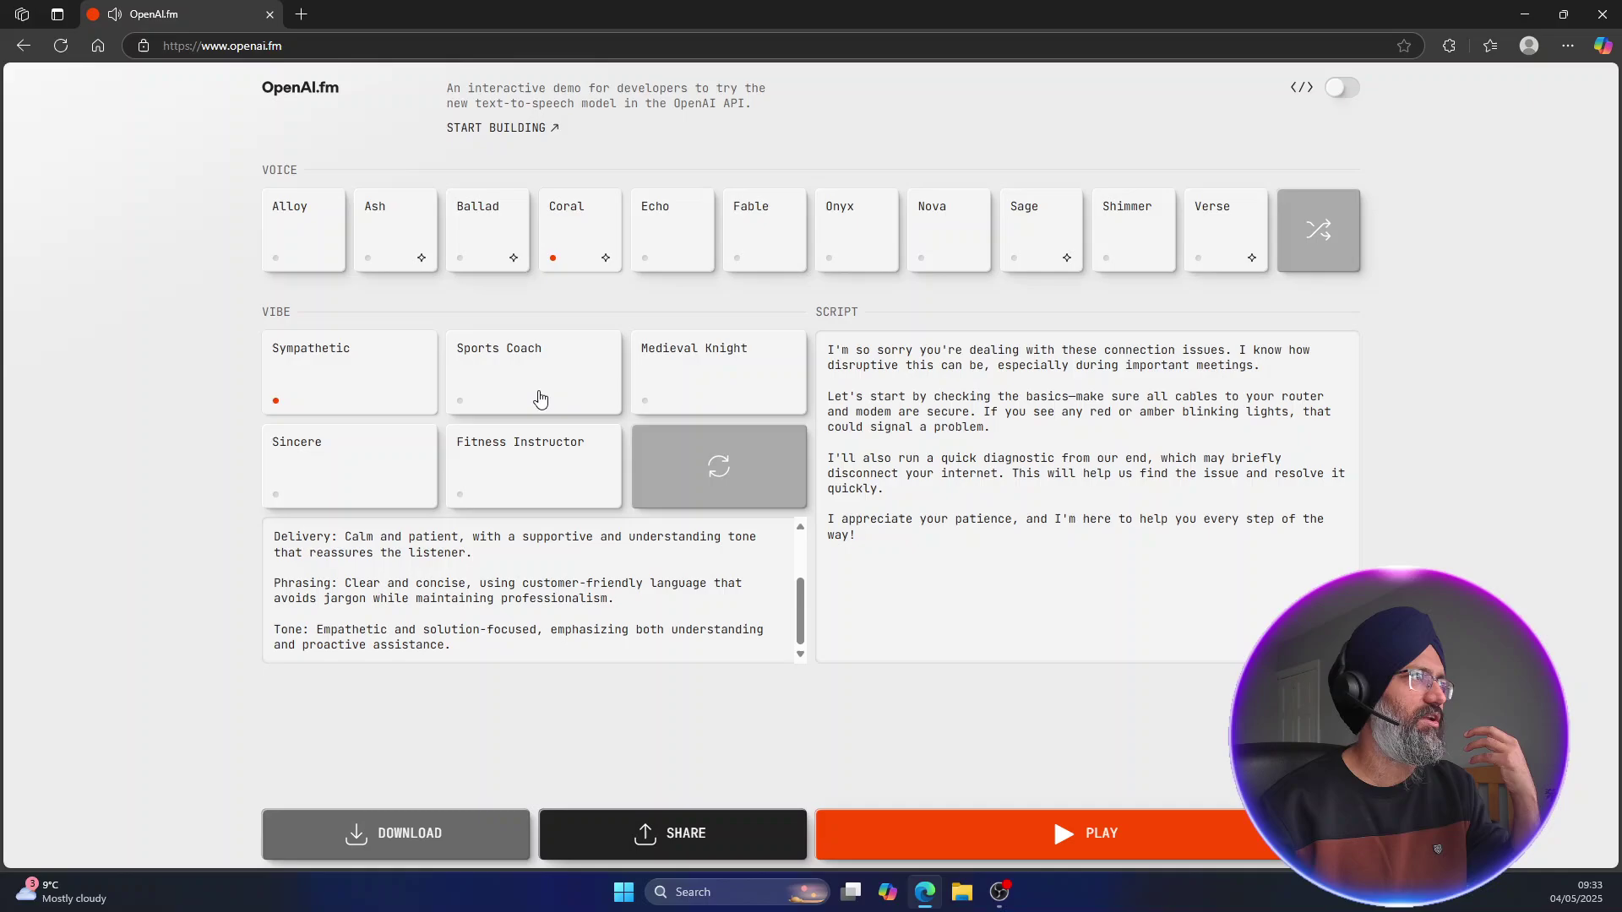
{"action": "left_click", "coordinate": [508, 388]}
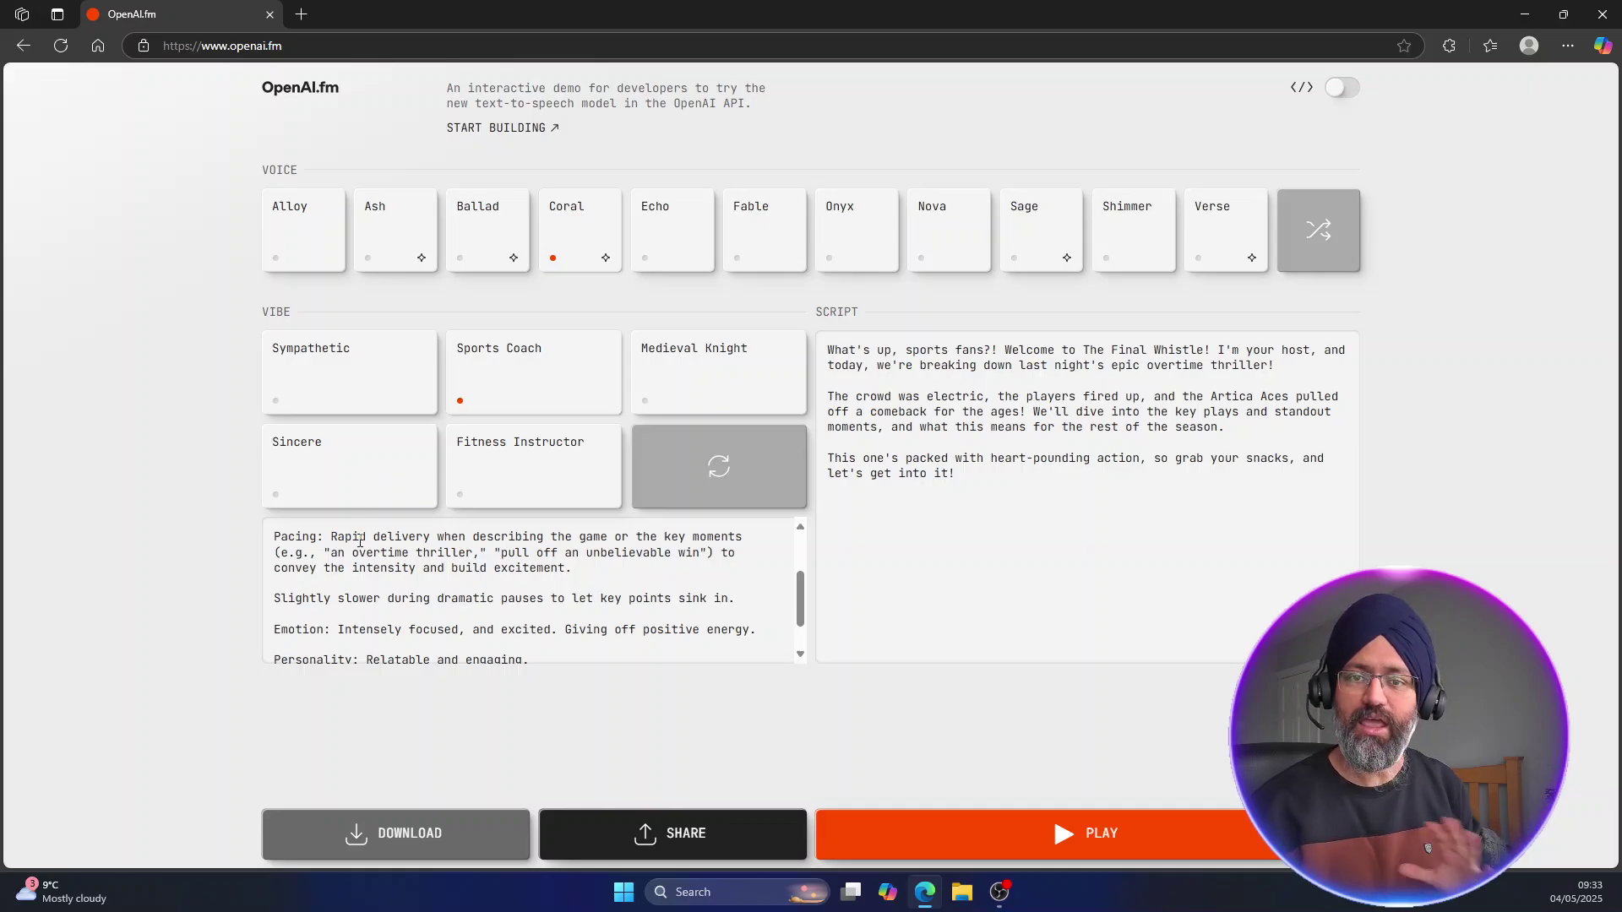
Play 'The Final Whistle' sports-show script in the Coral voice, then stop it
{"action": "scroll", "coordinate": [393, 640], "scroll_direction": "down", "scroll_amount": 1}
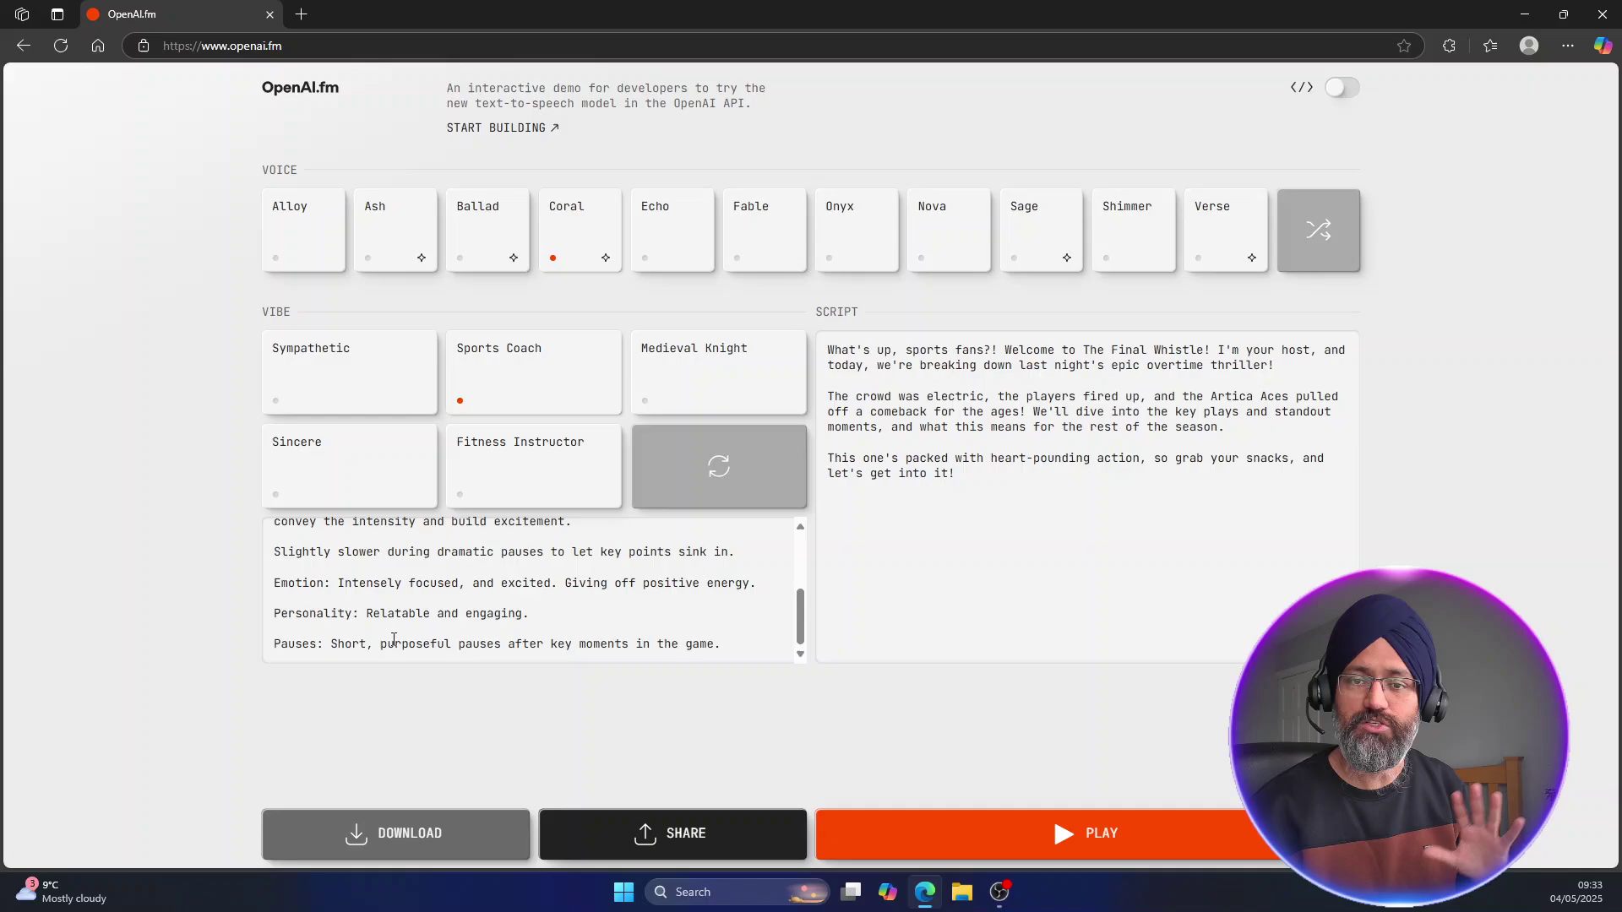
{"action": "scroll", "coordinate": [393, 640], "scroll_direction": "up", "scroll_amount": 3}
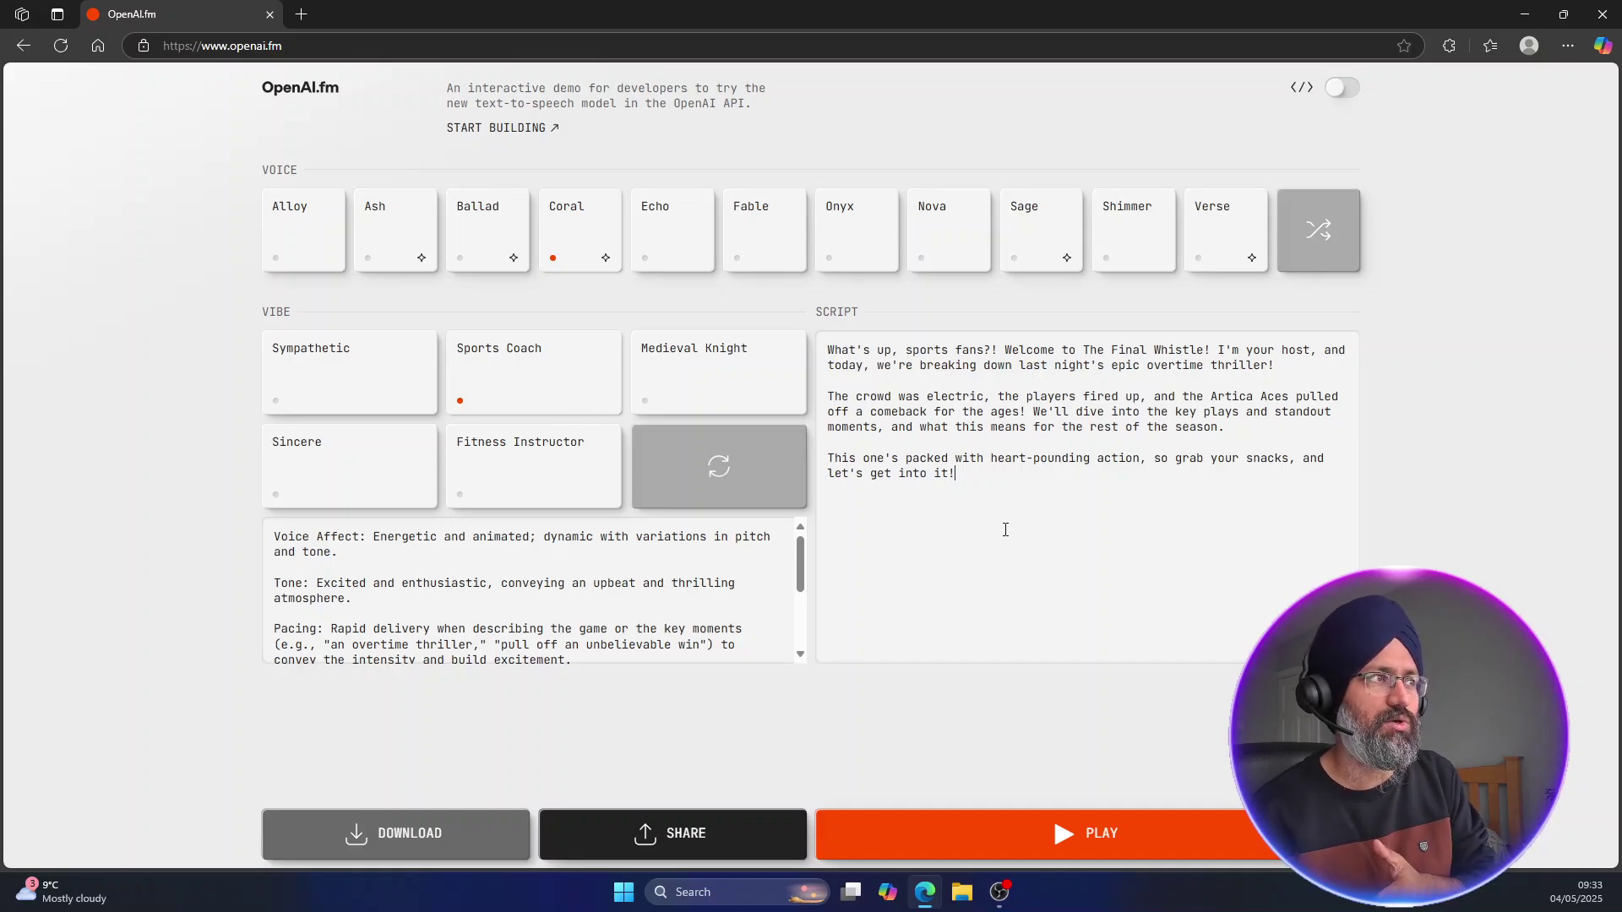
{"action": "key", "text": "ctrl+a"}
{"action": "left_click", "coordinate": [988, 507]}
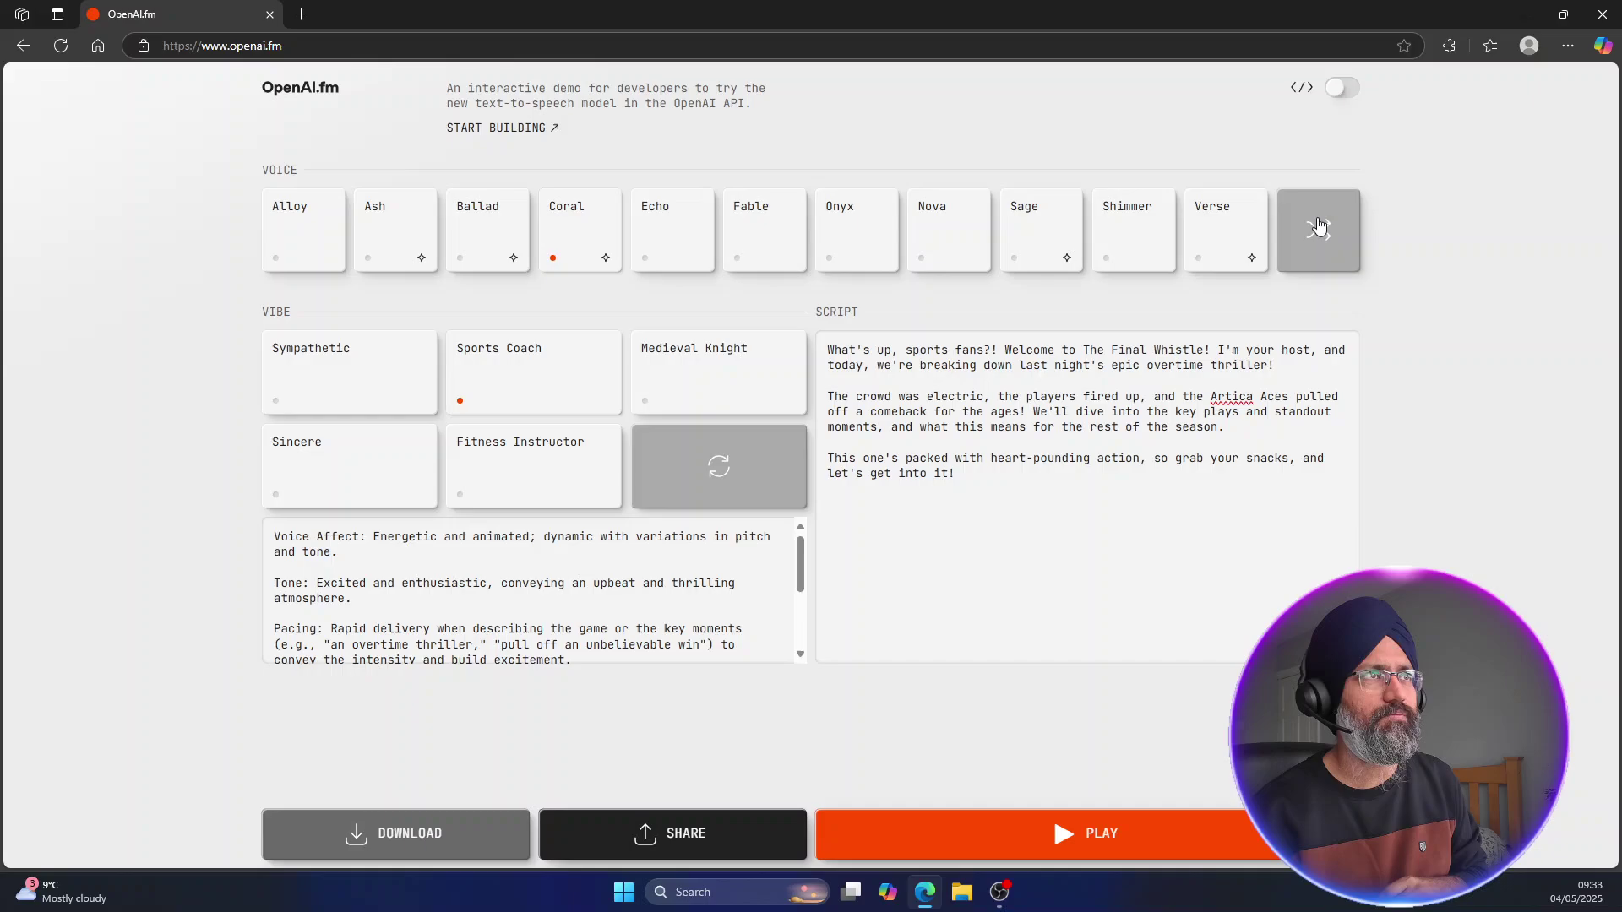
{"action": "left_click", "coordinate": [1102, 835]}
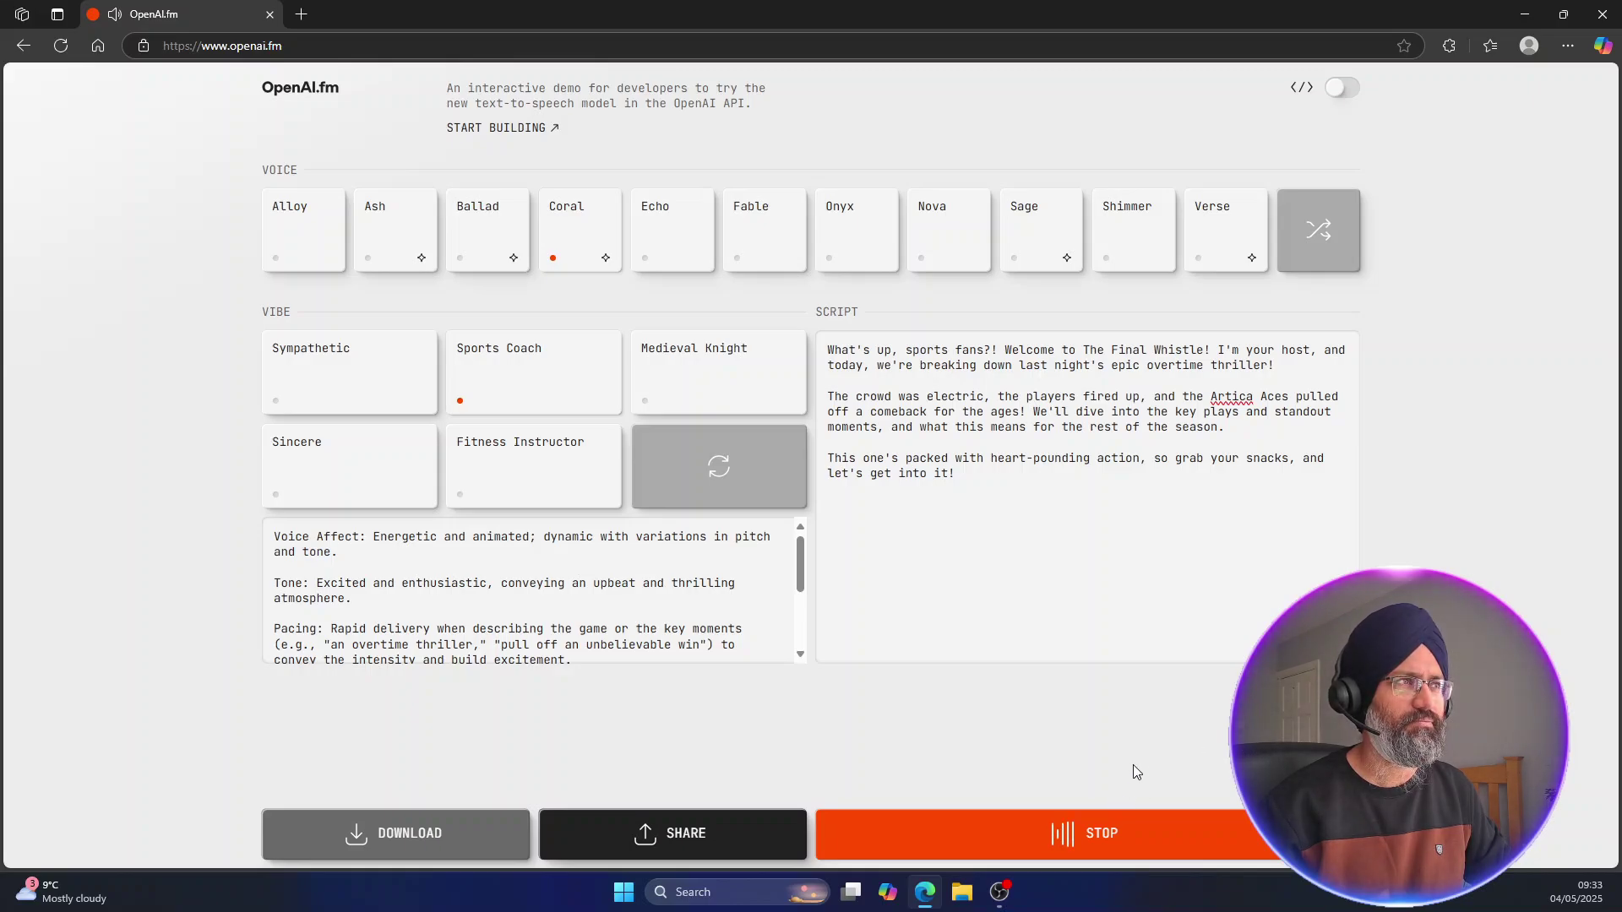
{"action": "left_click", "coordinate": [1071, 846]}
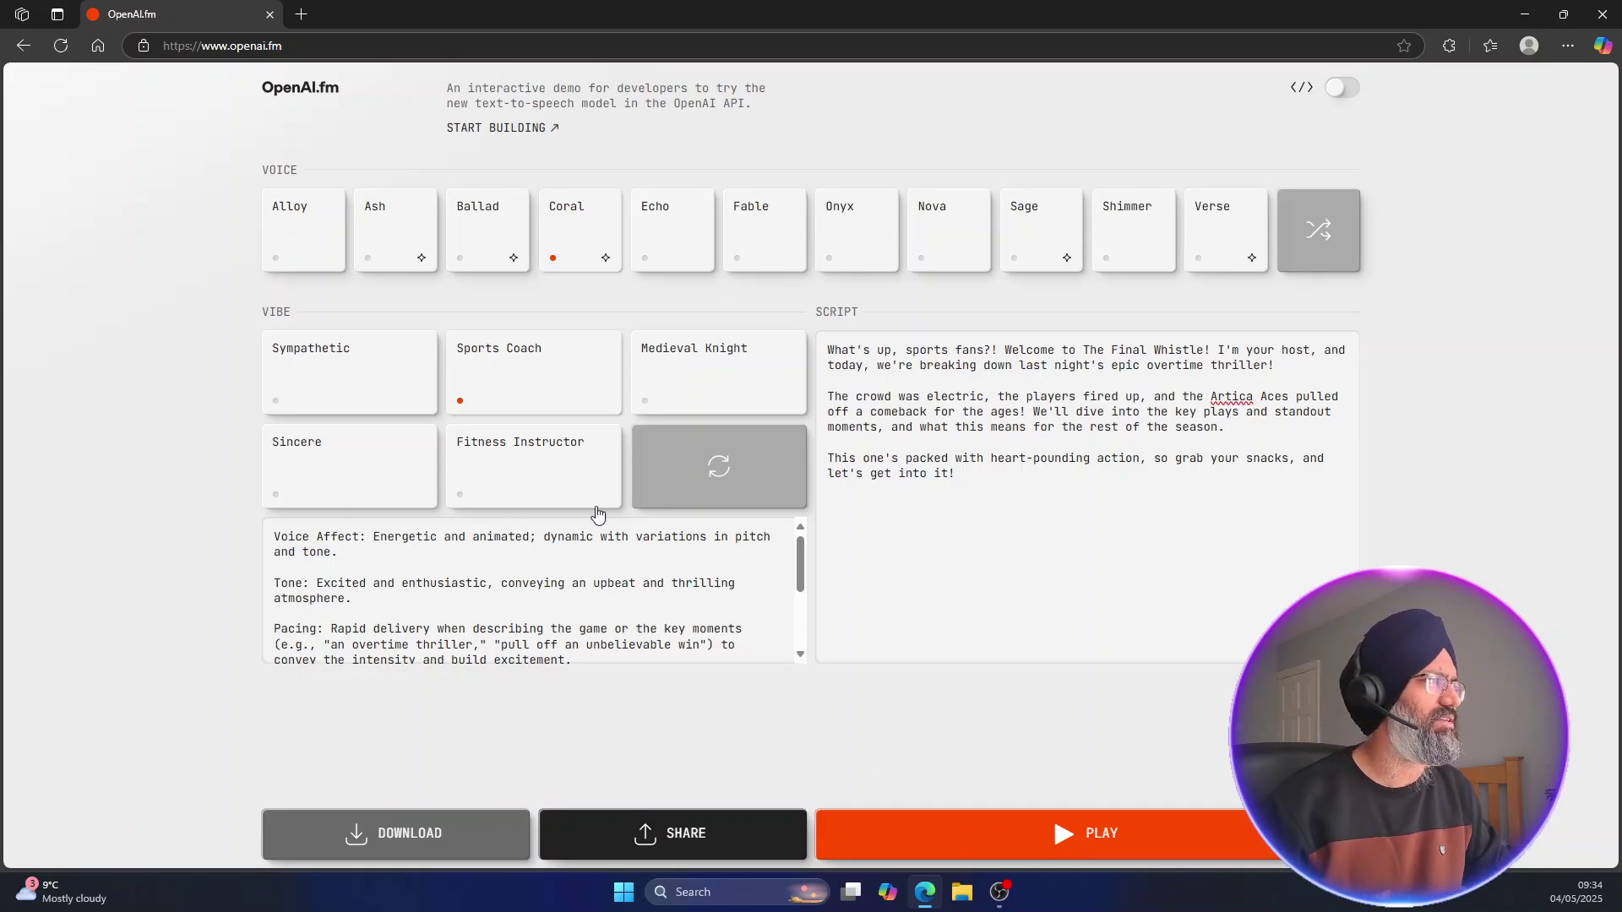
Pick the Fitness Instructor vibe and play its workout pep-talk in Coral, then stop it
{"action": "left_click", "coordinate": [555, 478]}
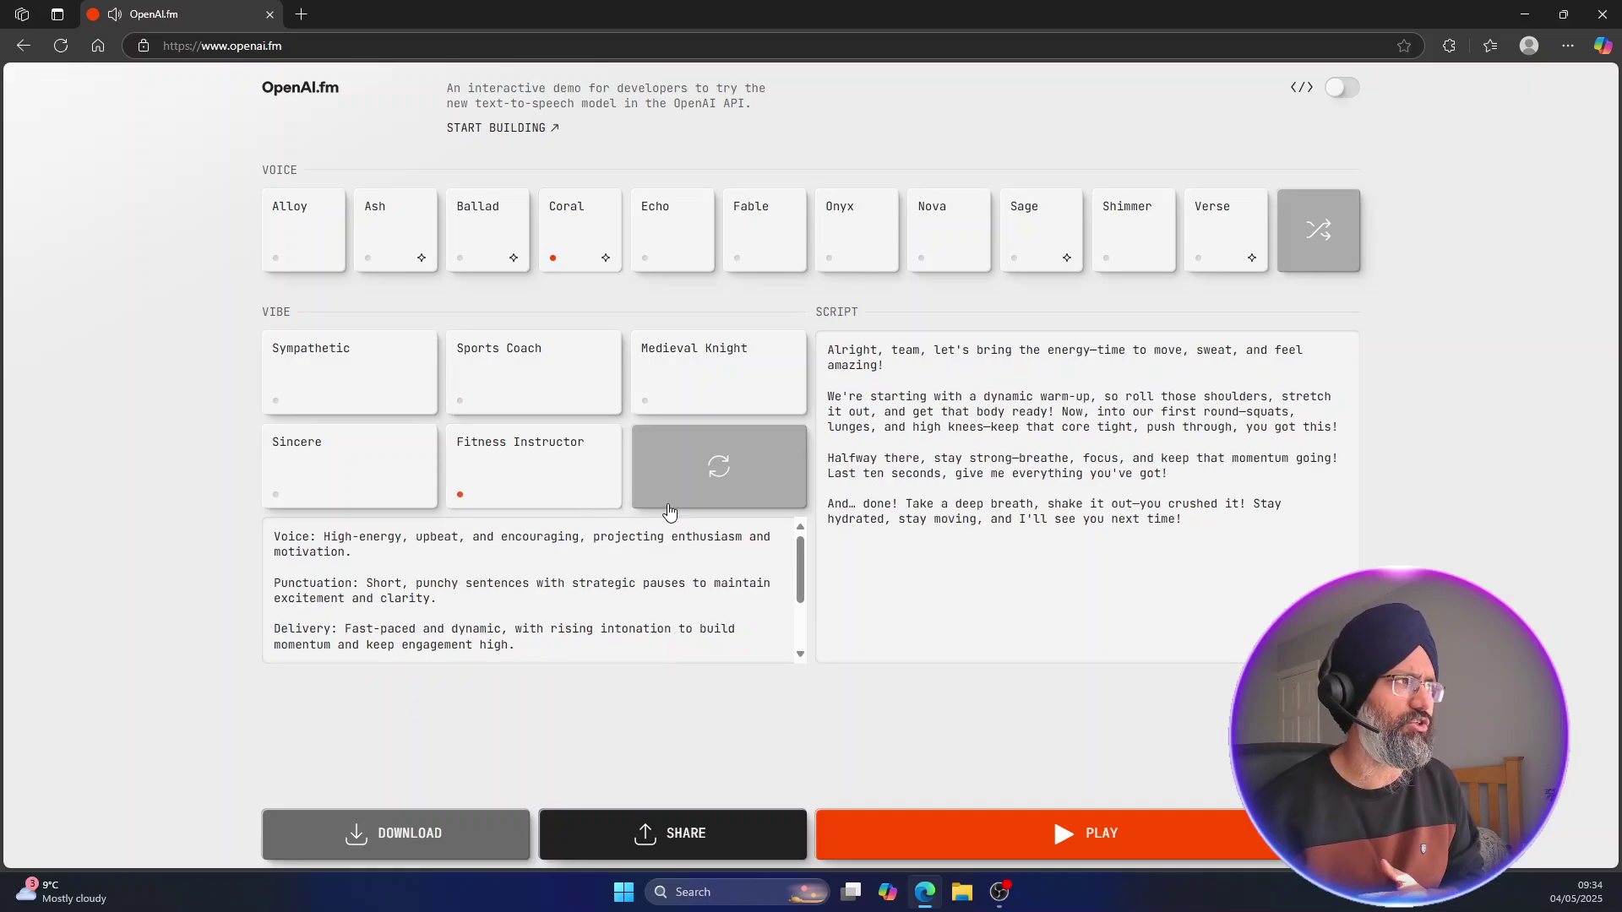
{"action": "left_click", "coordinate": [1070, 836]}
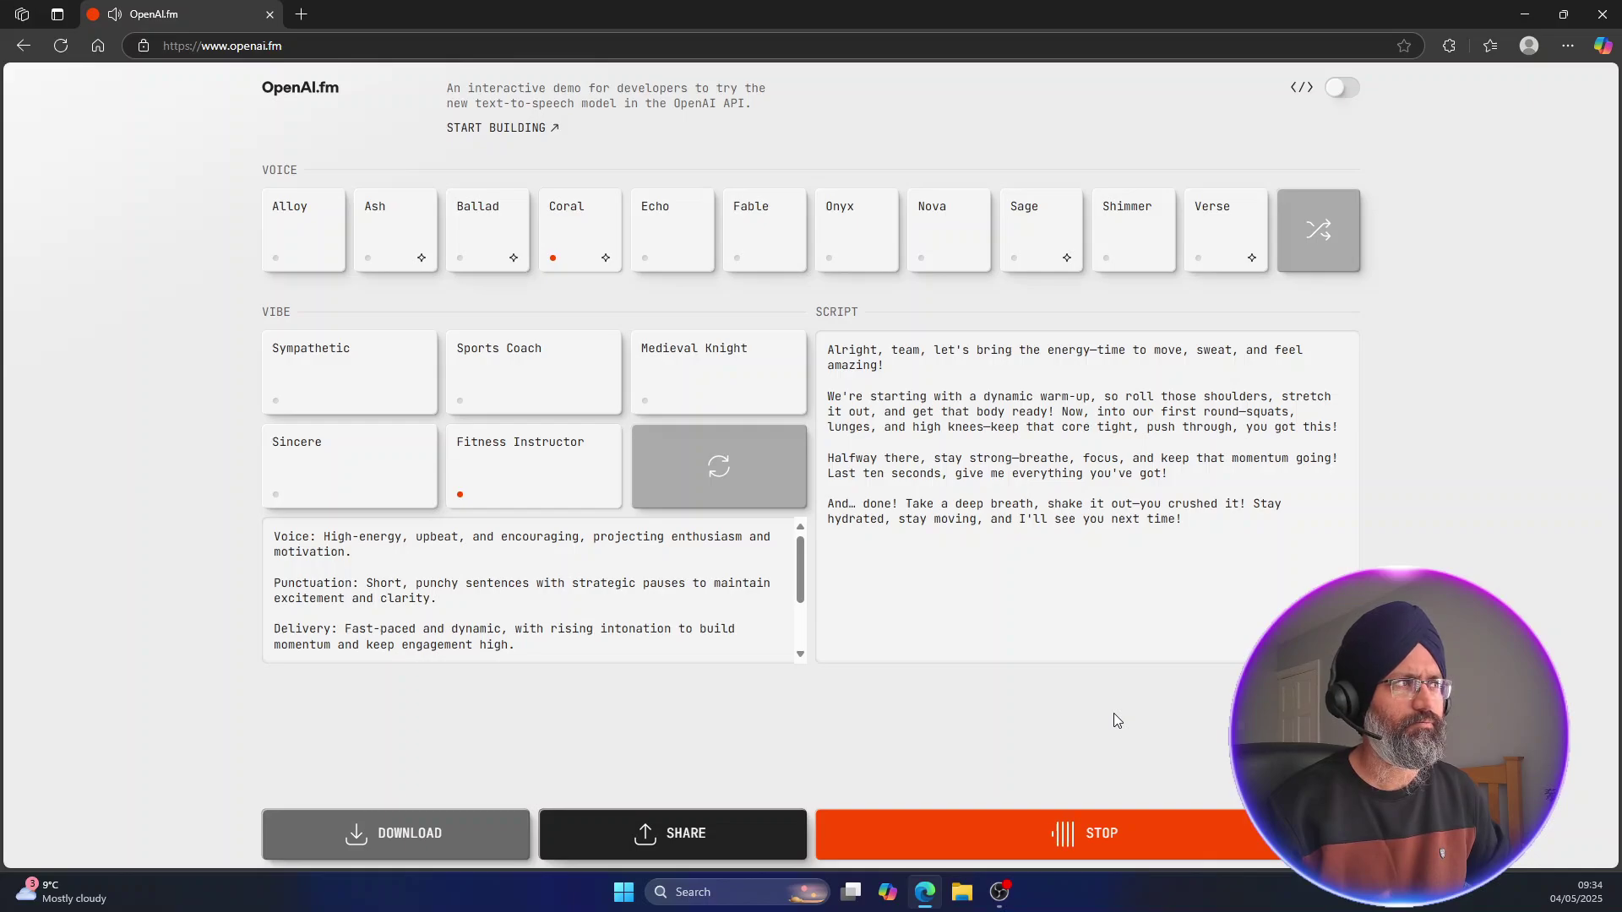
{"action": "left_click", "coordinate": [1103, 836]}
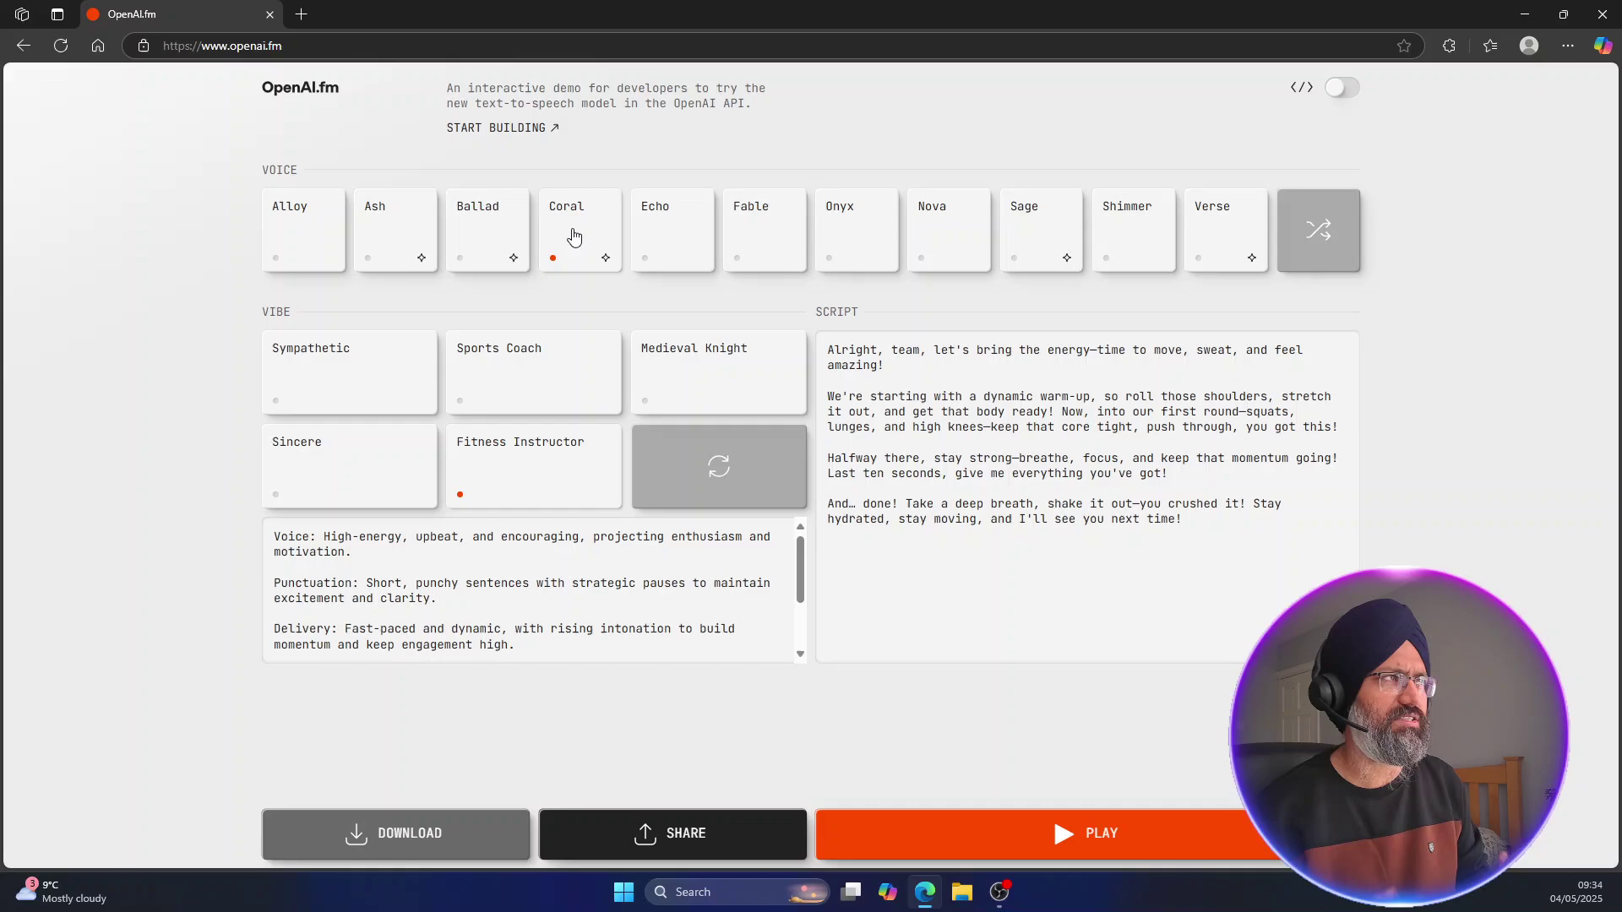
Choose the Fable voice, shuffle vibes until Calm appears, select it, and preview the rebooking script
{"action": "left_click", "coordinate": [761, 241]}
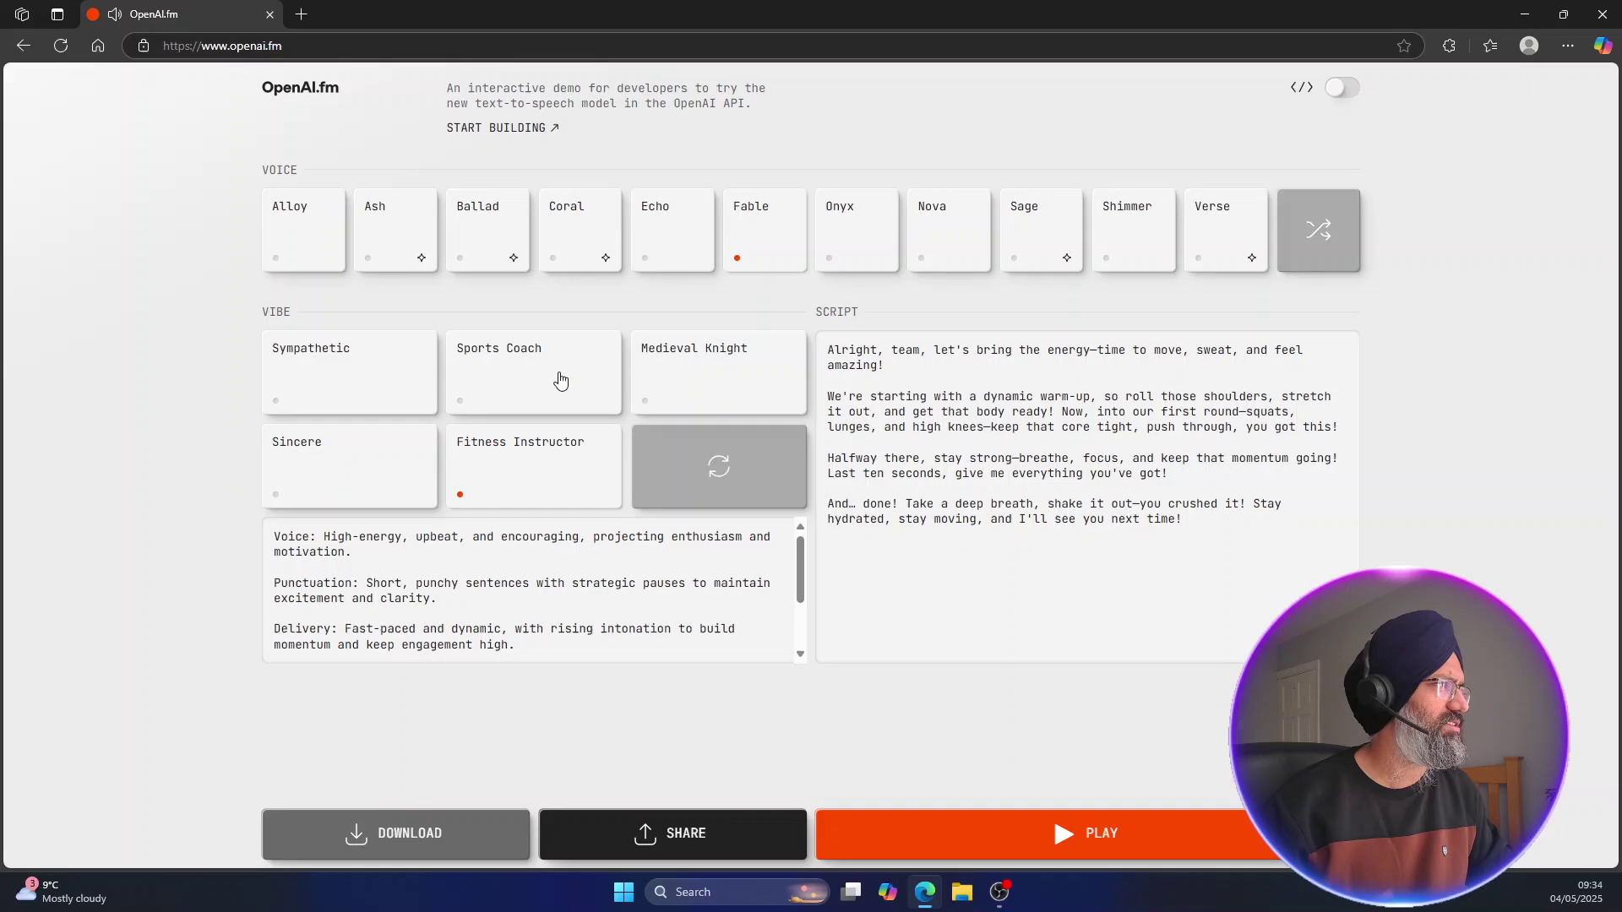
{"action": "left_click", "coordinate": [710, 462]}
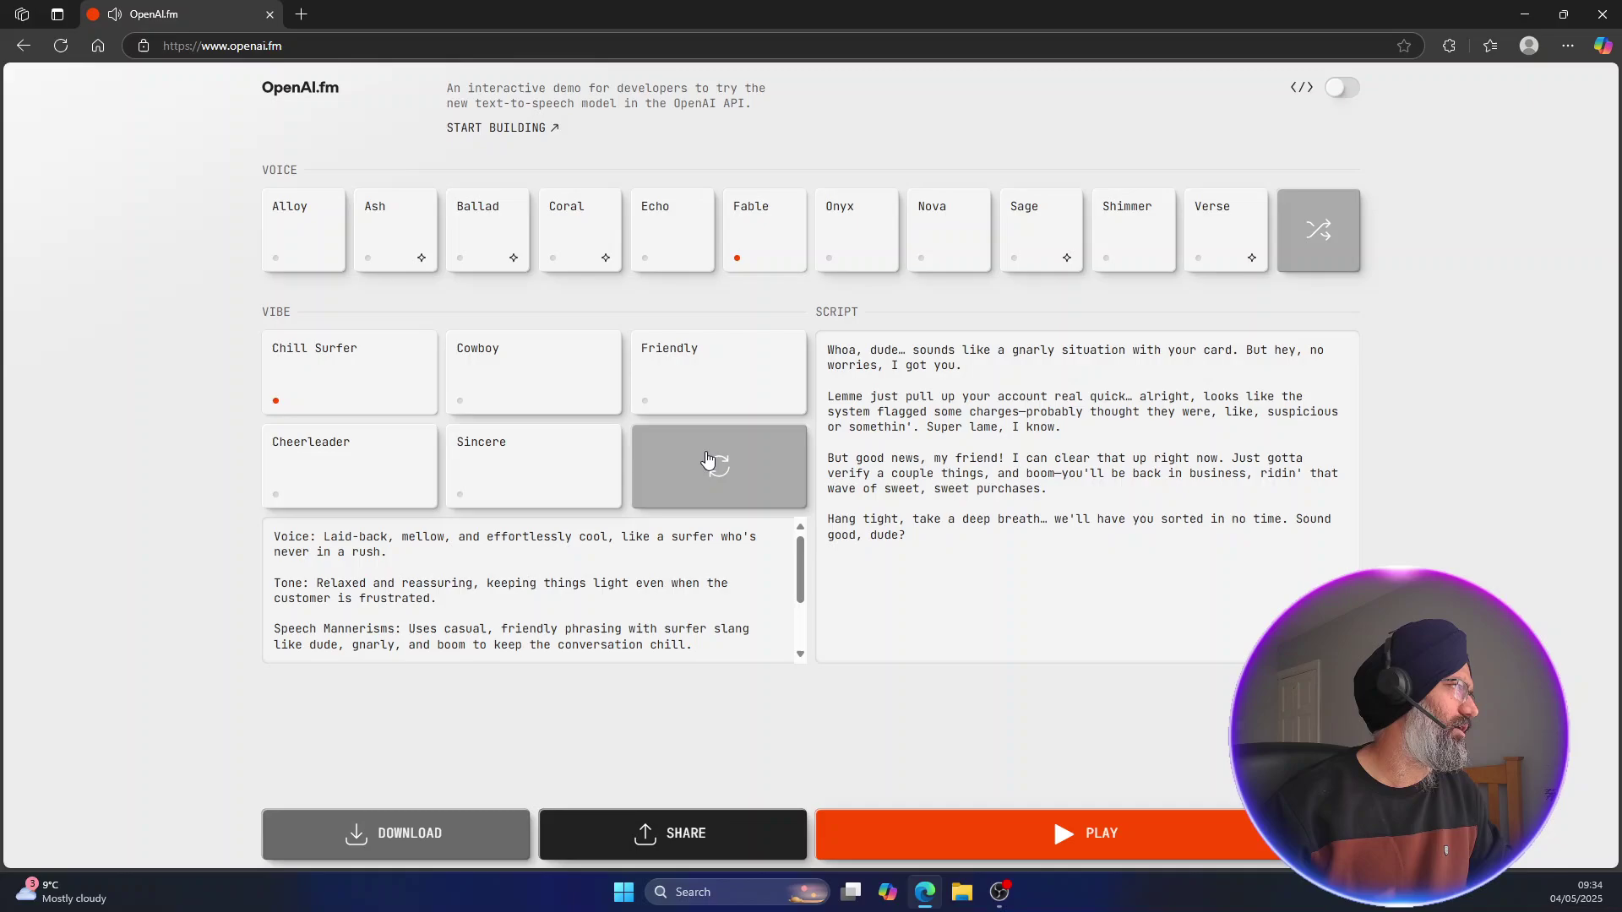
{"action": "left_click", "coordinate": [708, 461]}
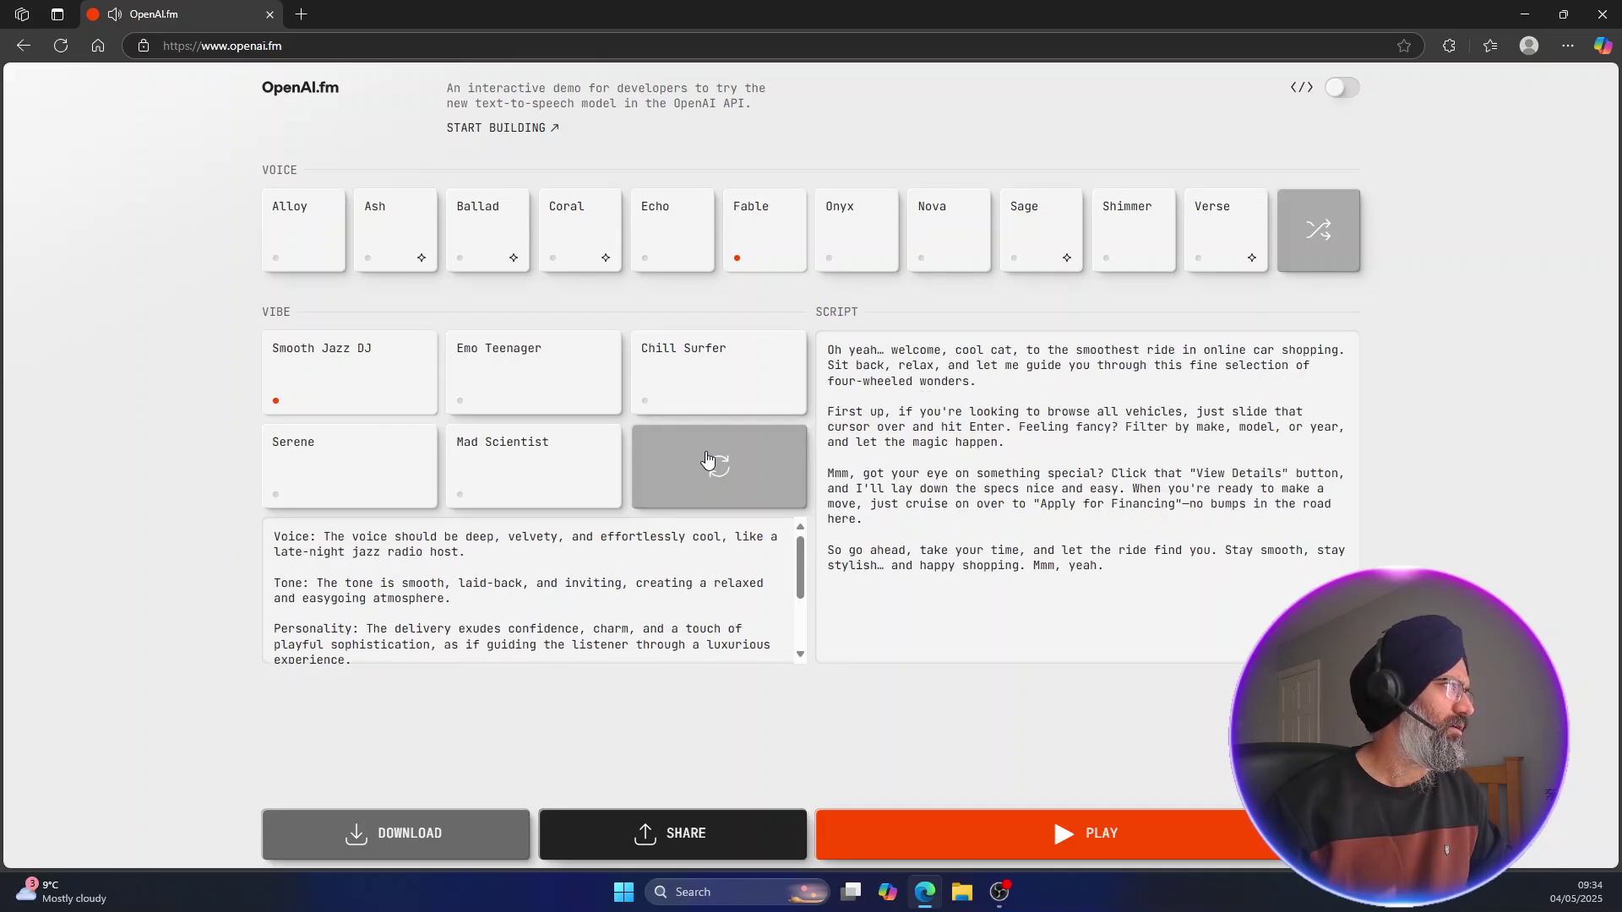
{"action": "left_click", "coordinate": [708, 461]}
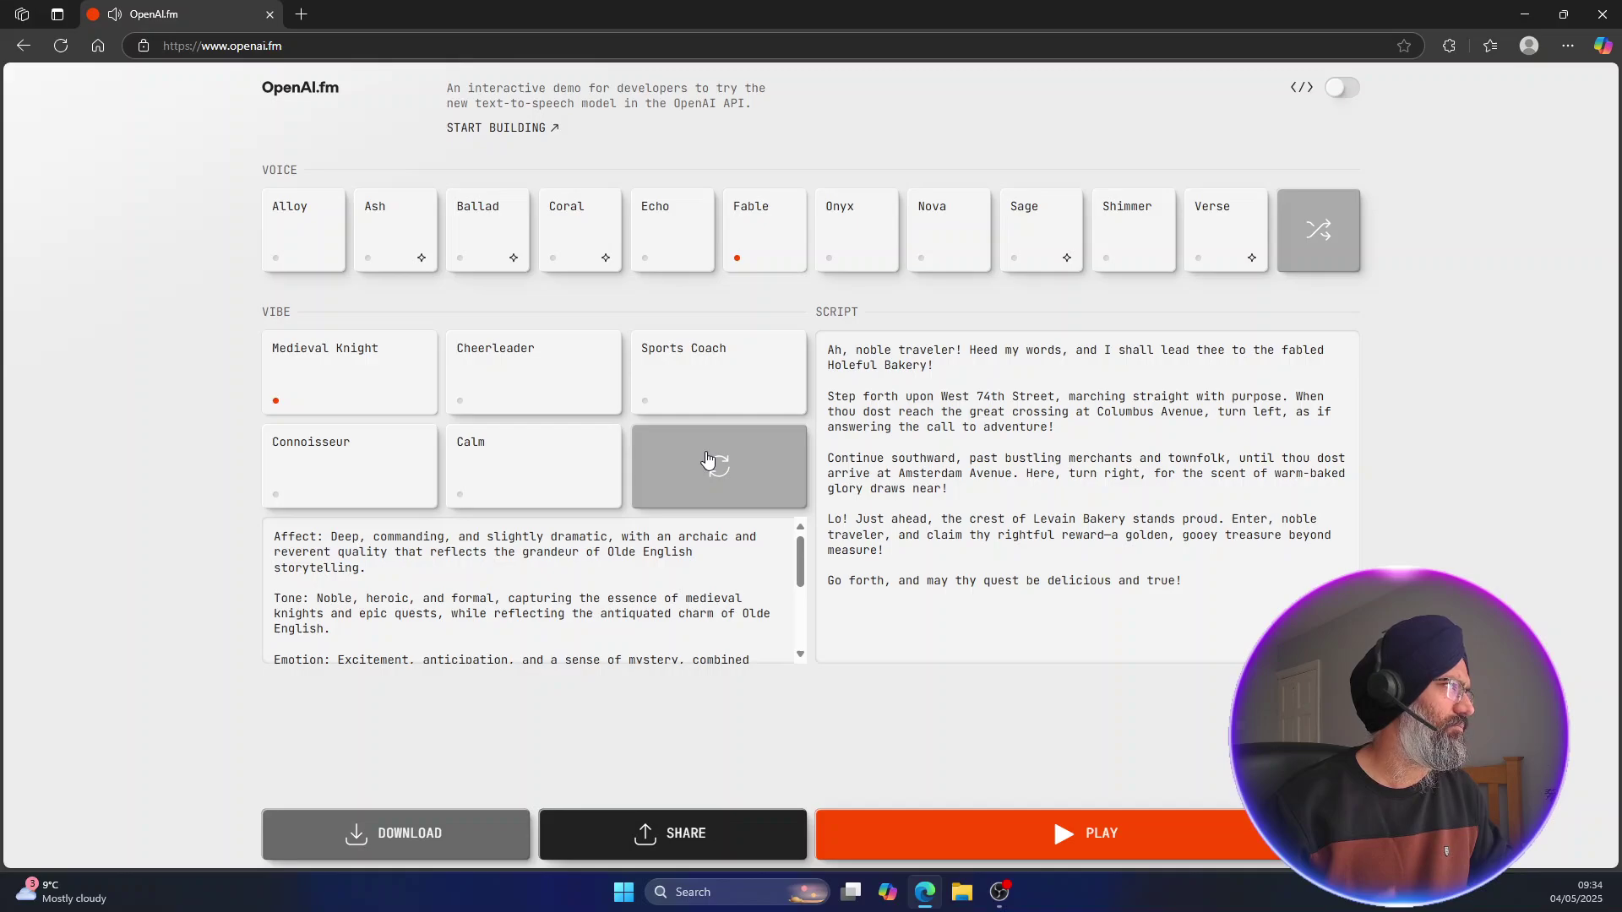
{"action": "left_click", "coordinate": [509, 464]}
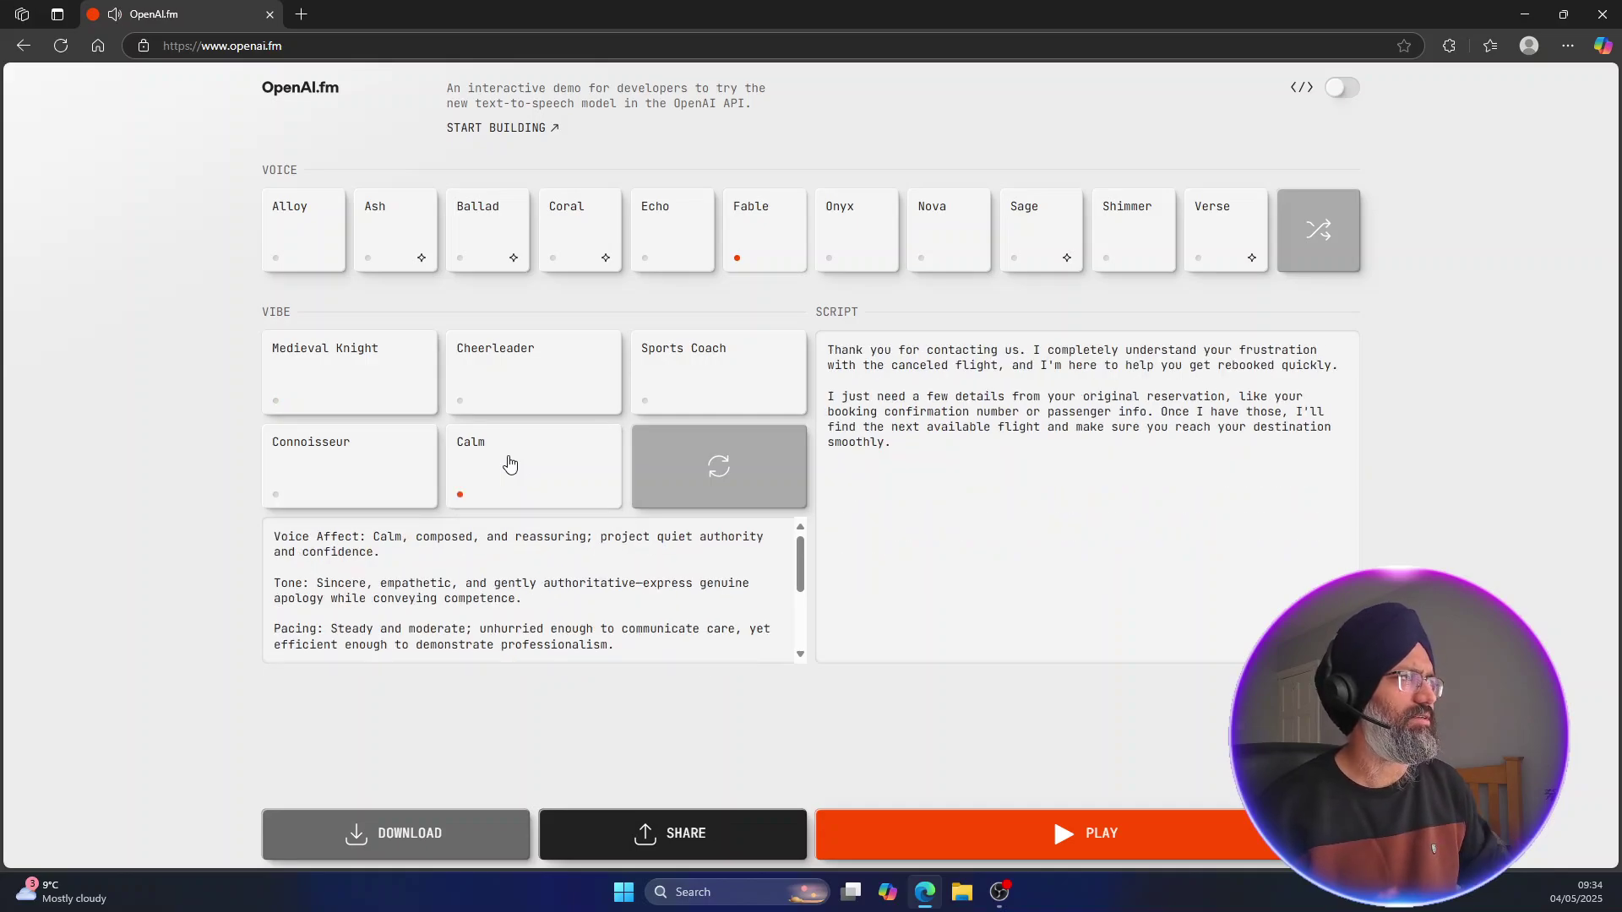
{"action": "left_click", "coordinate": [1064, 849]}
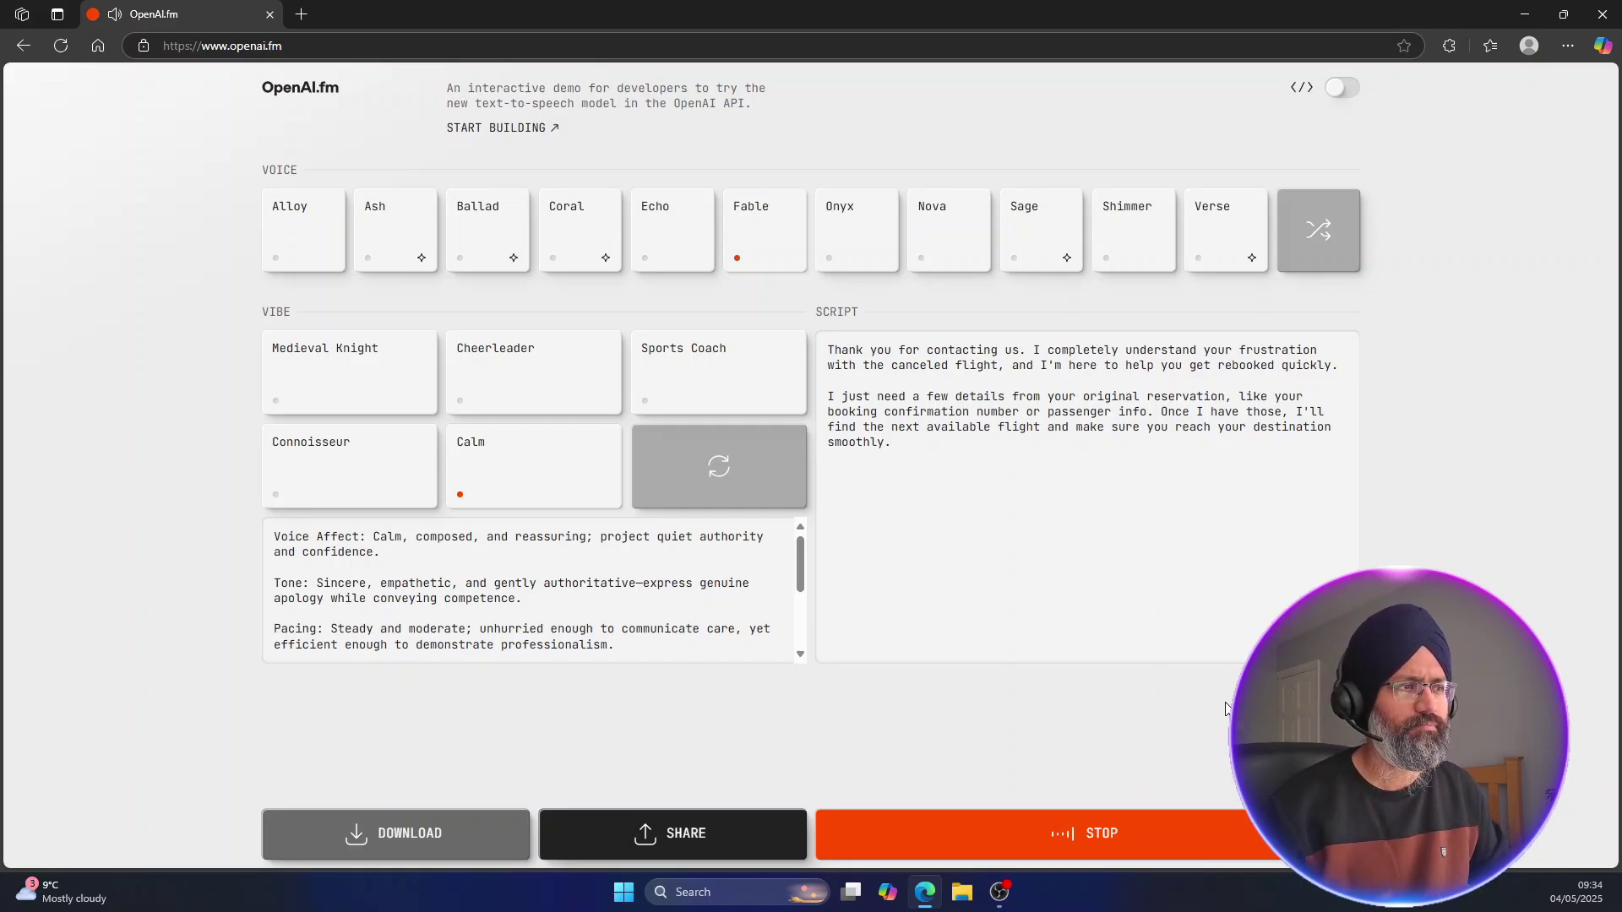
{"action": "left_click", "coordinate": [1108, 851]}
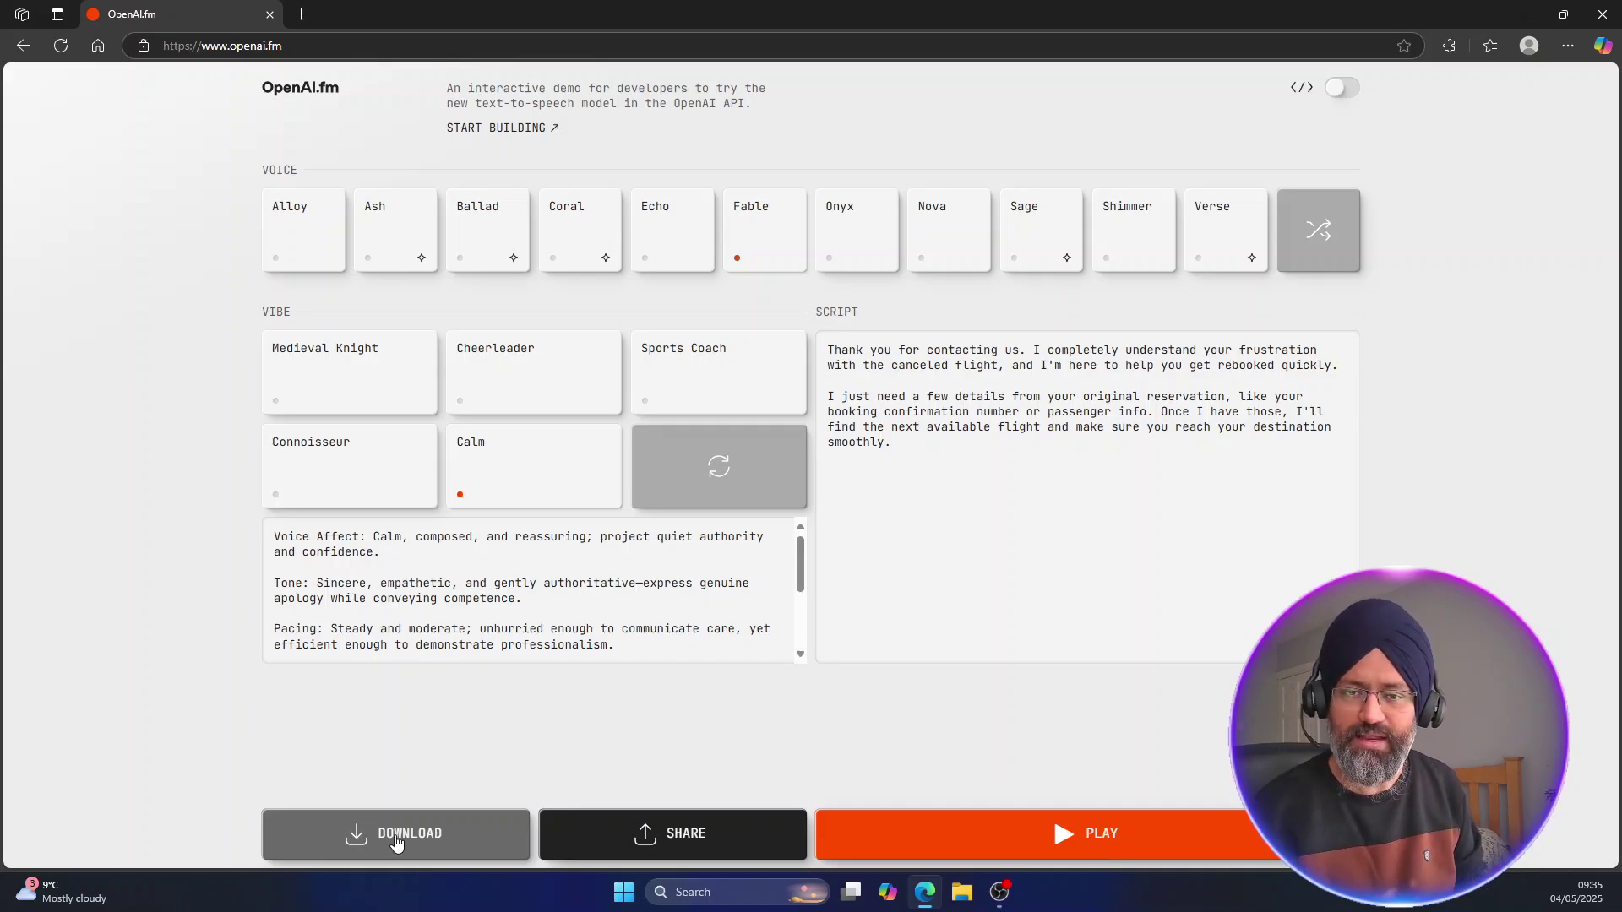
Append lines 'dfgdfgdfgdf' and 'dfgdgd' to the script and download the audio
{"action": "left_click", "coordinate": [994, 473]}
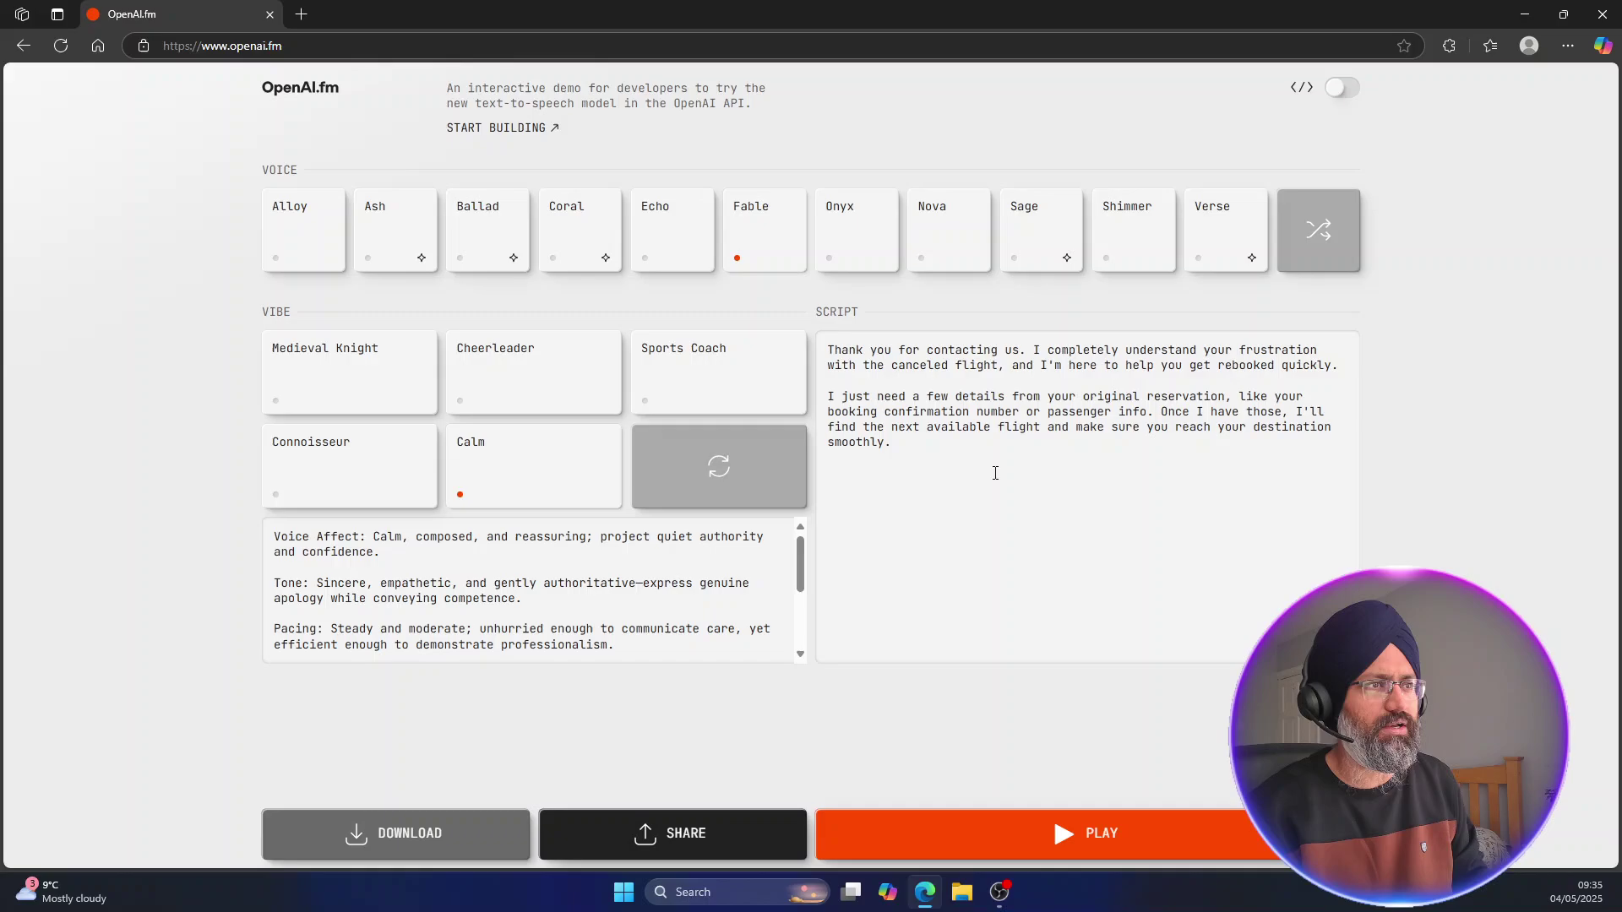
{"action": "key", "text": "Return"}
{"action": "type", "text": "dfgdfgdfgdf"}
{"action": "key", "text": "Return"}
{"action": "type", "text": "dfgd"}
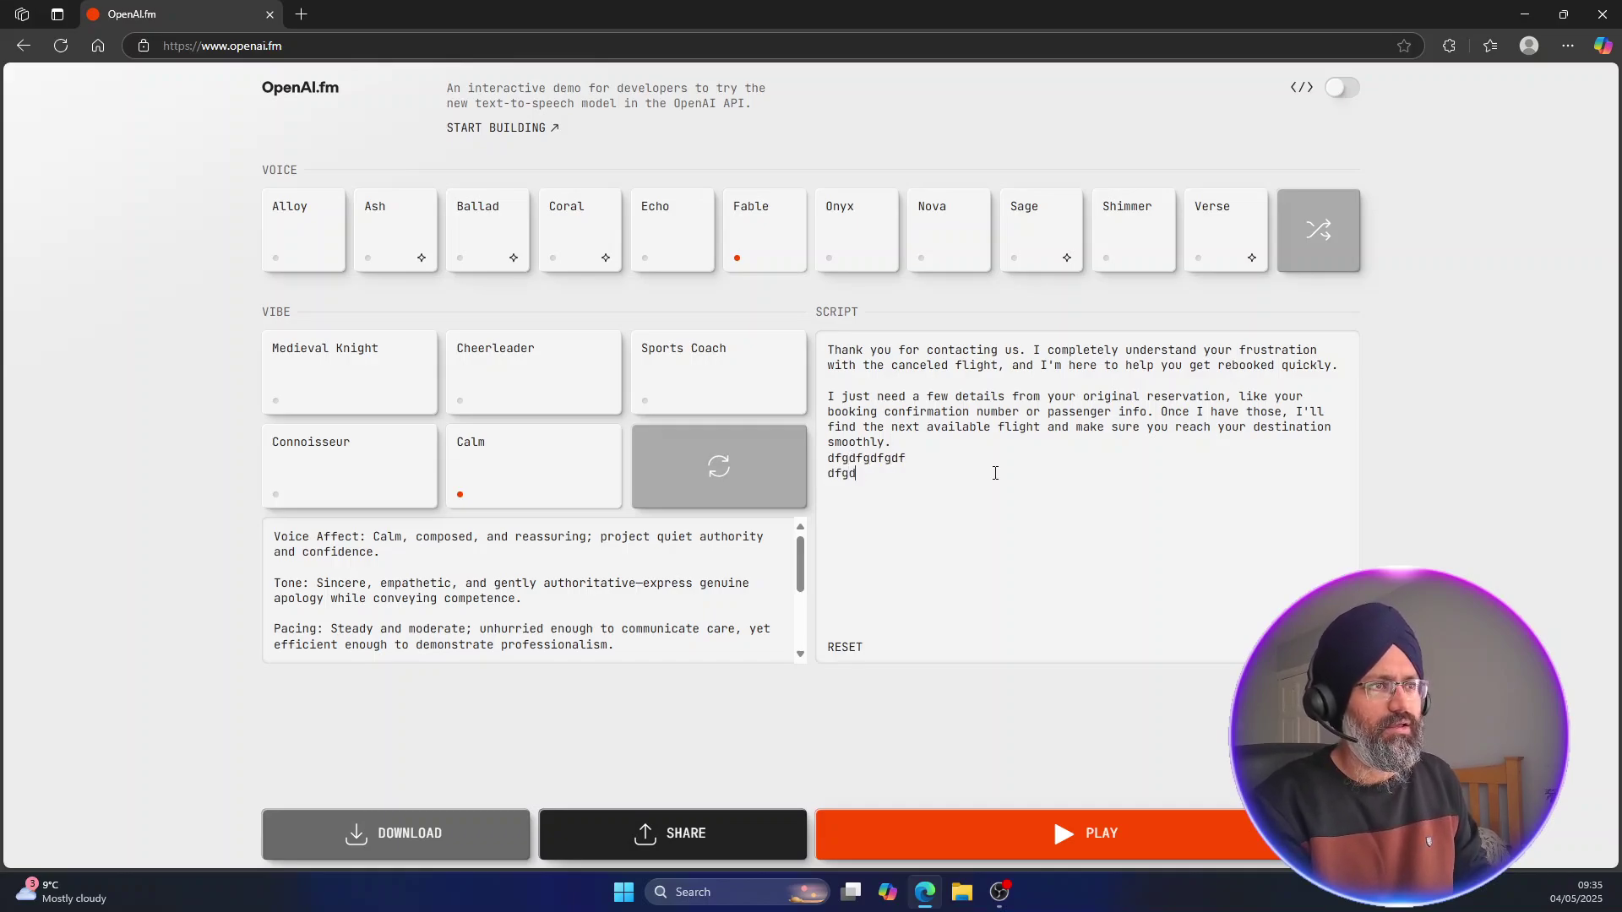
{"action": "type", "text": "gd"}
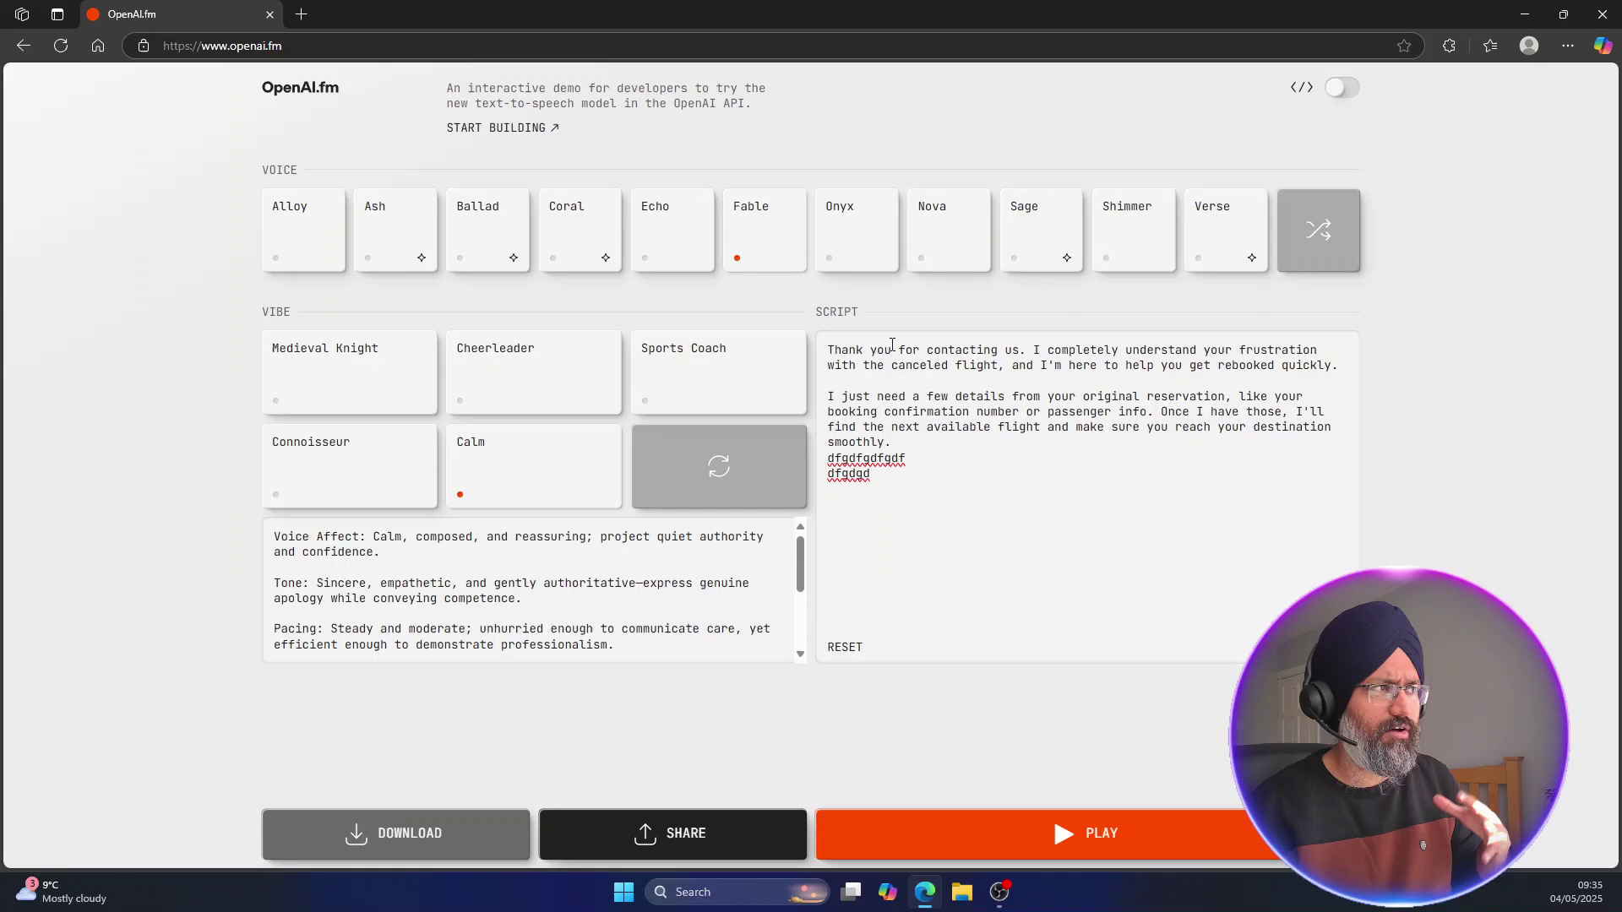
{"action": "left_click", "coordinate": [393, 843]}
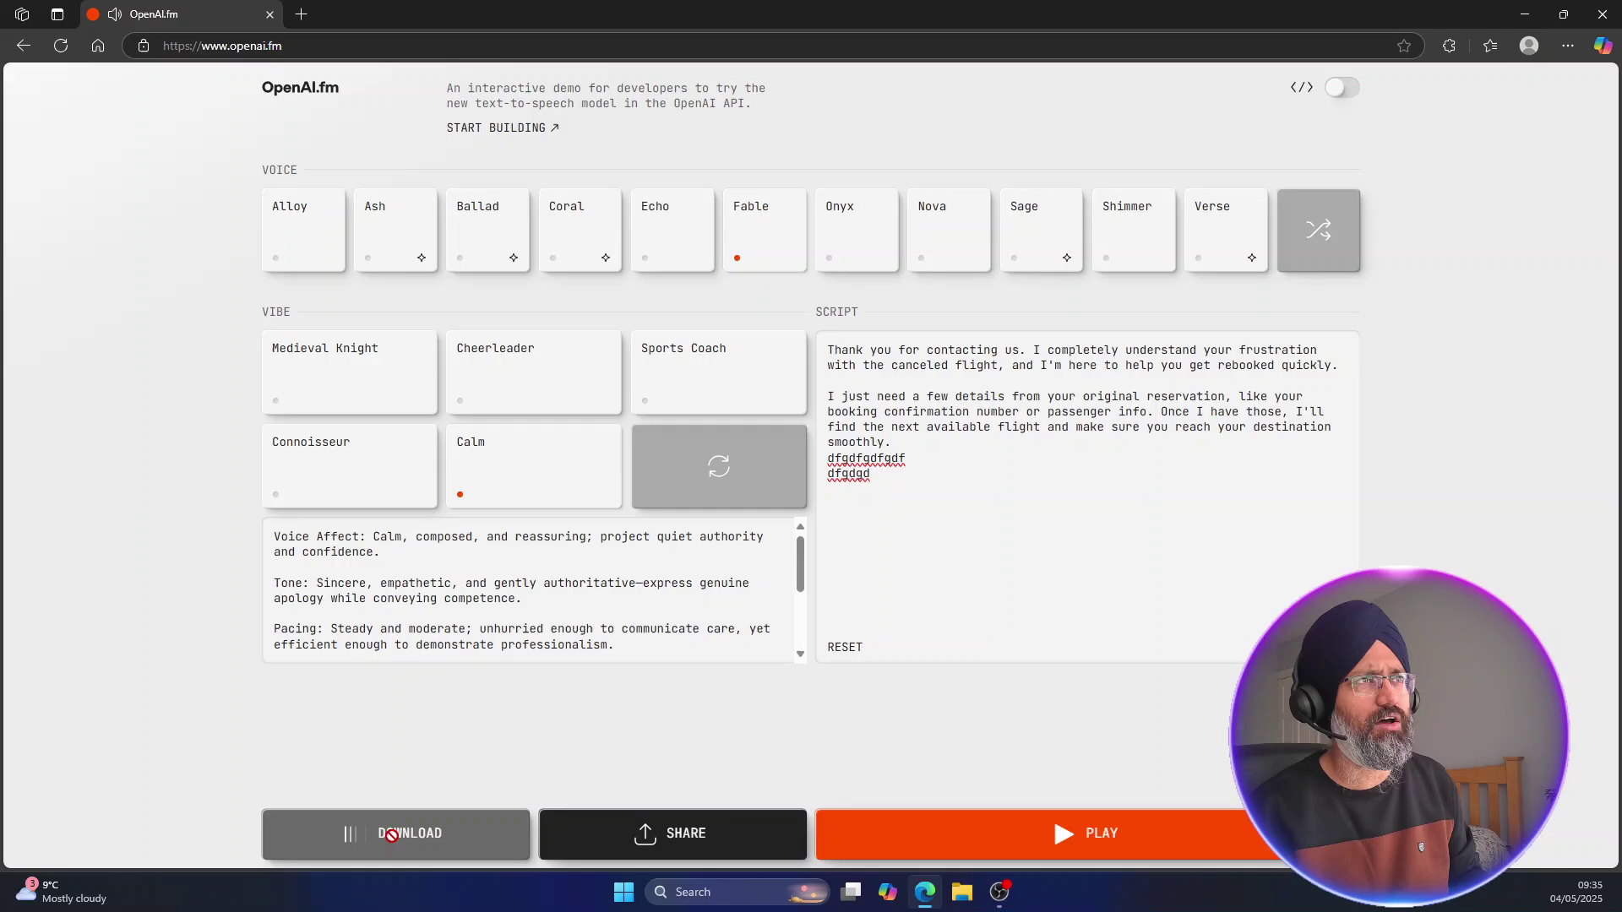